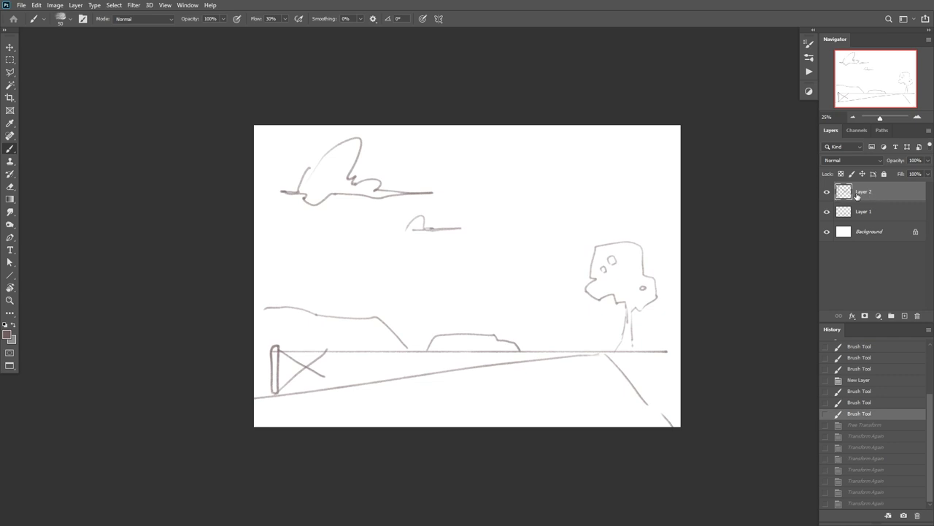
Toggle the fence post layer's visibility off and on to check which sketch lines it holds.
{"action": "left_click", "coordinate": [829, 200]}
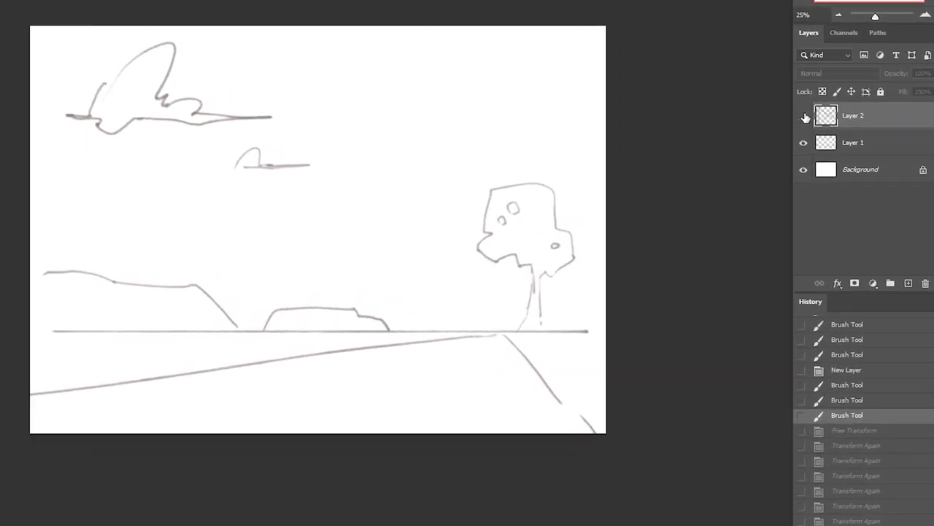
{"action": "left_click", "coordinate": [803, 116]}
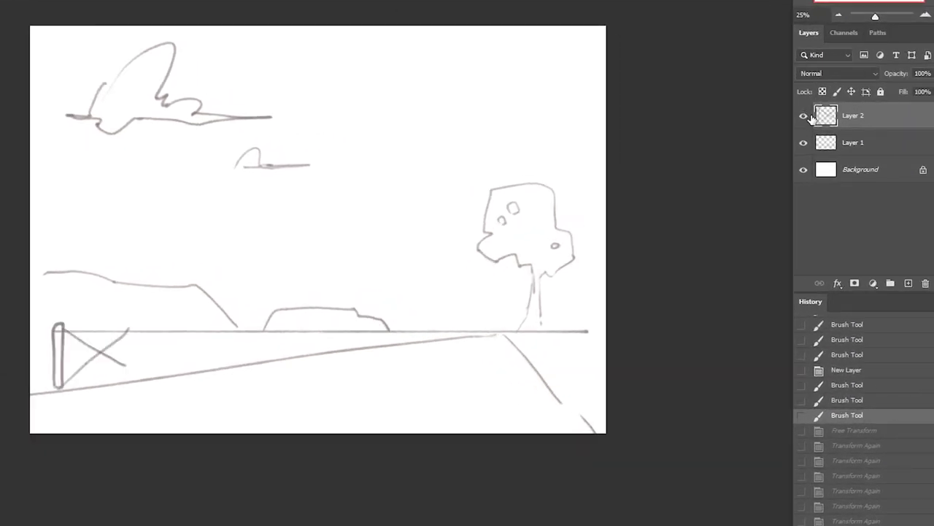
{"action": "left_click", "coordinate": [806, 116]}
{"action": "left_click", "coordinate": [805, 118]}
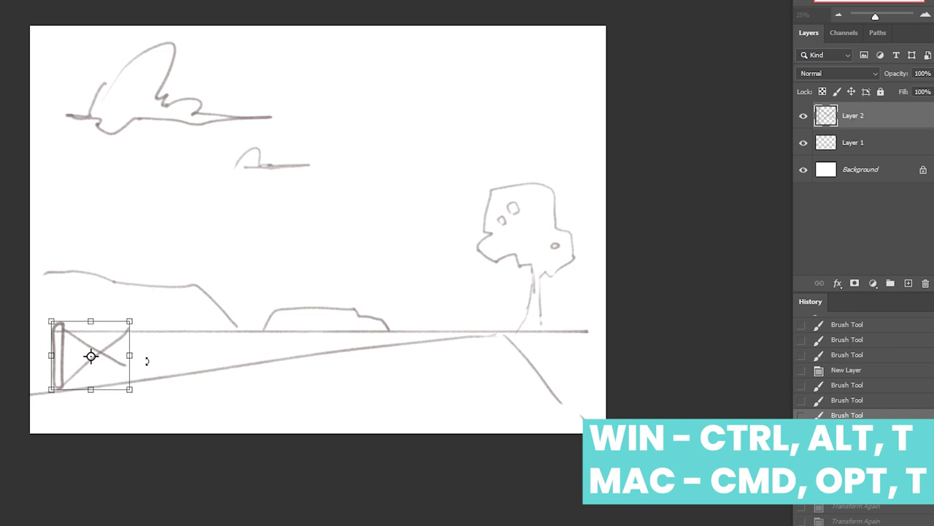
Duplicate the fence section with Free Transform, placing the copy beside the original and scaling it down to follow the perspective line.
{"action": "left_click_drag", "start_coordinate": [113, 373], "coordinate": [189, 361]}
{"action": "left_click_drag", "start_coordinate": [208, 312], "coordinate": [194, 320]}
{"action": "key", "text": "Return"}
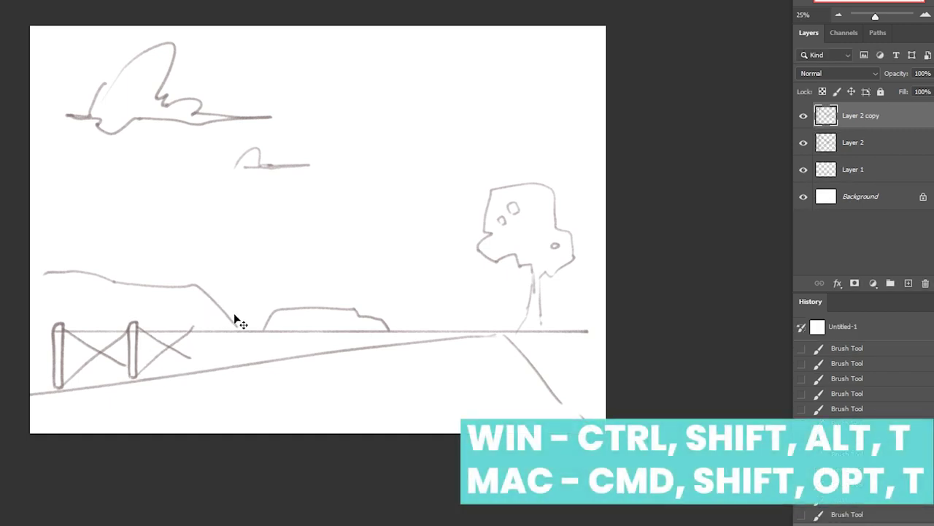
Repeat the duplicating transform several times to continue the shrinking fence along the converging line toward the horizon.
{"action": "key", "text": "ctrl+shift+alt+t"}
{"action": "key", "text": "ctrl+shift+alt+t"}
{"action": "key", "text": "ctrl+shift+alt+t"}
{"action": "key", "text": "ctrl+shift+alt+t"}
{"action": "key", "text": "ctrl+shift+alt+t"}
{"action": "key", "text": "ctrl+shift+alt+t"}
{"action": "key", "text": "ctrl+shift+alt+t"}
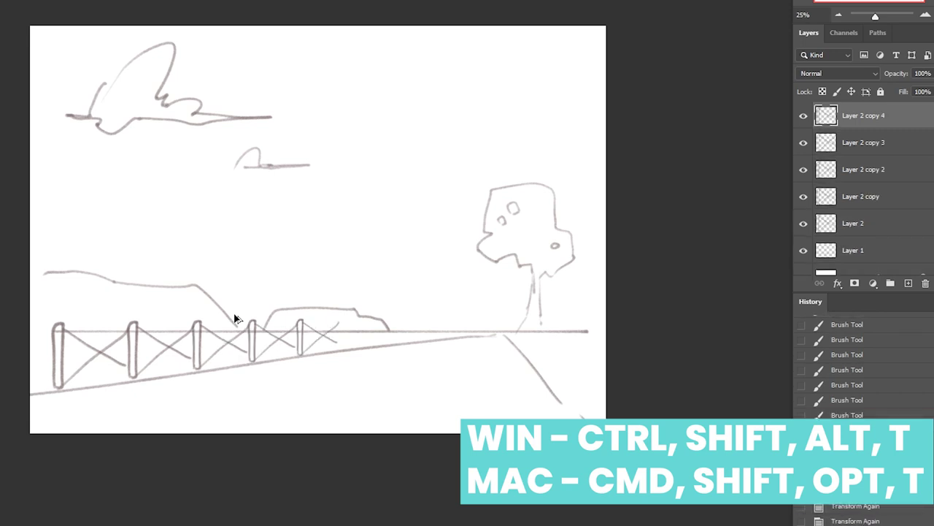
{"action": "key", "text": "ctrl+shift+alt+t"}
{"action": "key", "text": "ctrl+shift+alt+t"}
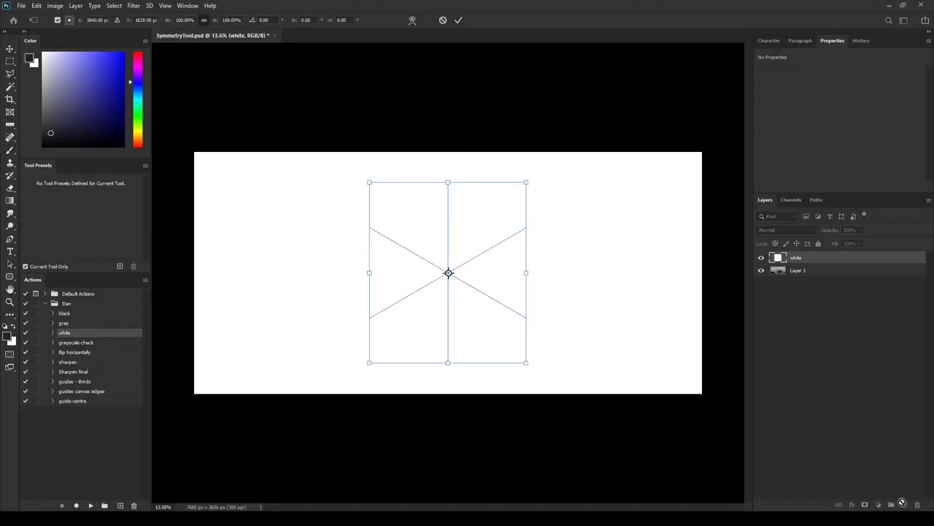
Apply the six-rayed symmetry guide at the canvas centre and add a new layer above the white one.
{"action": "key", "text": "Return"}
{"action": "left_click", "coordinate": [904, 504]}
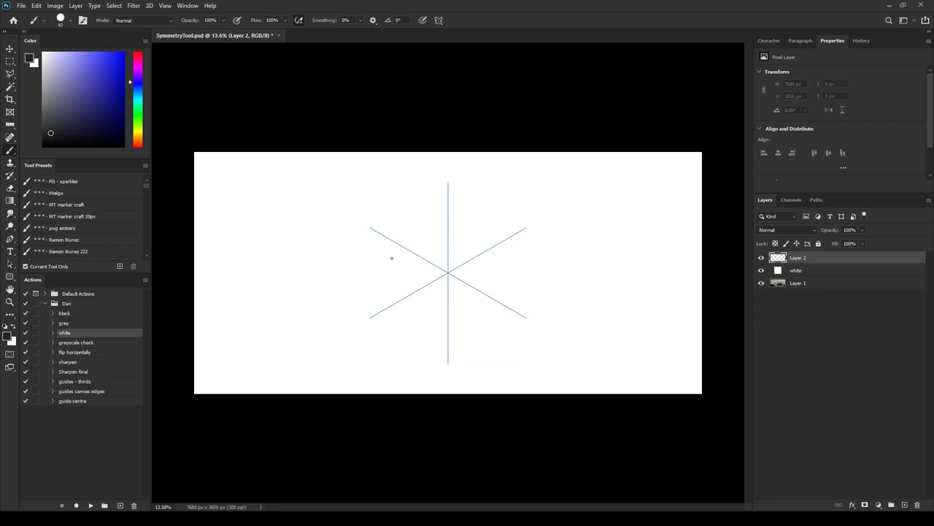
{"action": "mouse_move", "coordinate": [370, 256]}
{"action": "left_mouse_down"}
{"action": "mouse_move", "coordinate": [451, 190]}
{"action": "mouse_move", "coordinate": [484, 197]}
{"action": "left_mouse_up"}
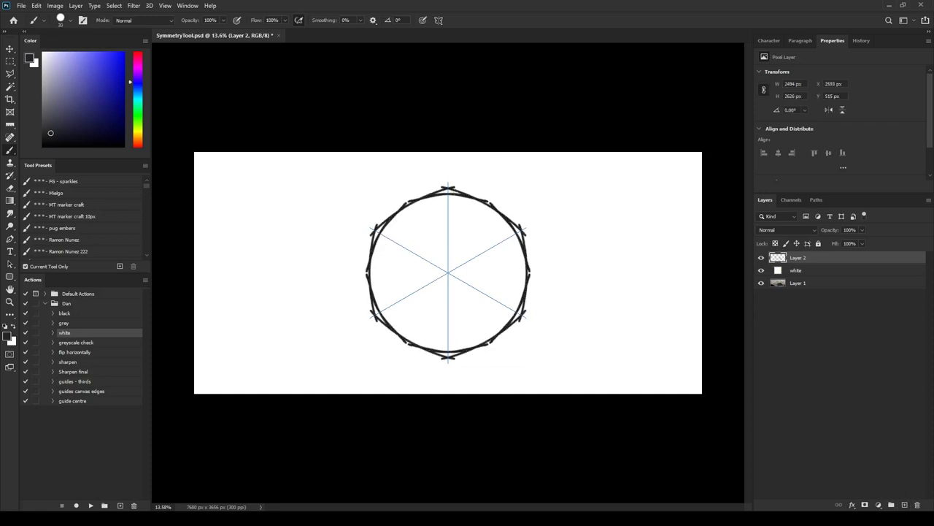
{"action": "left_click_drag", "start_coordinate": [385, 217], "coordinate": [385, 267]}
{"action": "key", "text": "ctrl+z"}
{"action": "key", "text": "ctrl+z"}
{"action": "left_click_drag", "start_coordinate": [370, 227], "coordinate": [419, 187]}
{"action": "key", "text": "ctrl+z"}
{"action": "key", "text": "ctrl+z"}
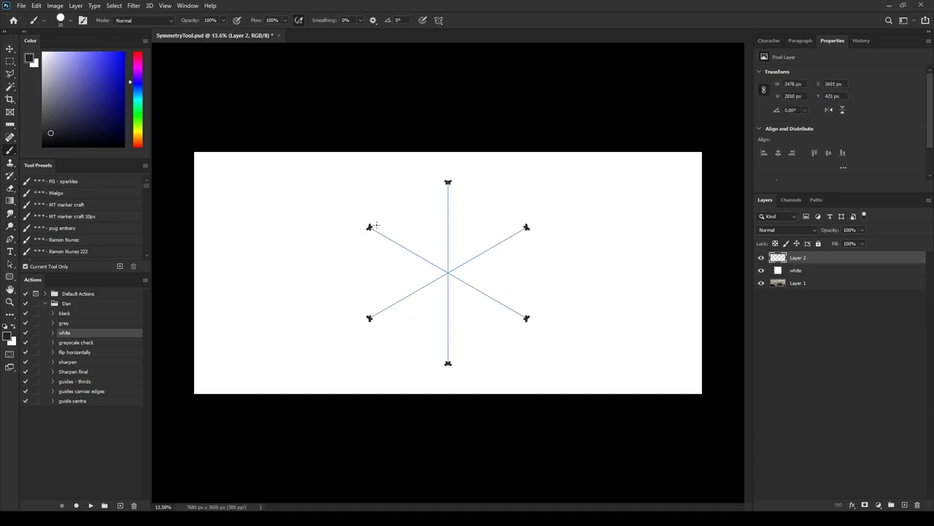
Brush a symmetrical hexagon outline around the guide and fill its interior with mirrored straight strokes.
{"action": "left_click", "coordinate": [370, 229], "text": "shift"}
{"action": "left_click", "coordinate": [408, 273], "text": "shift"}
{"action": "left_click", "coordinate": [438, 325], "text": "shift"}
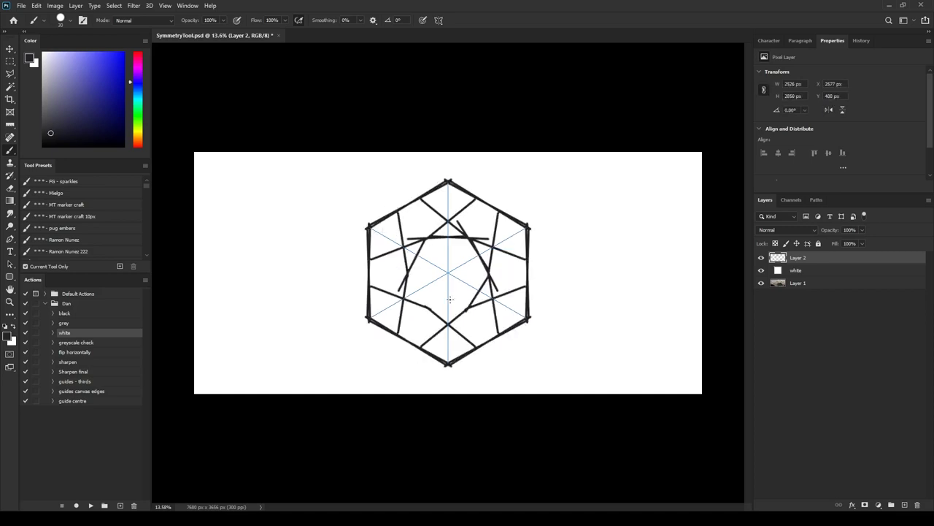
{"action": "left_click_drag", "start_coordinate": [421, 255], "coordinate": [426, 213]}
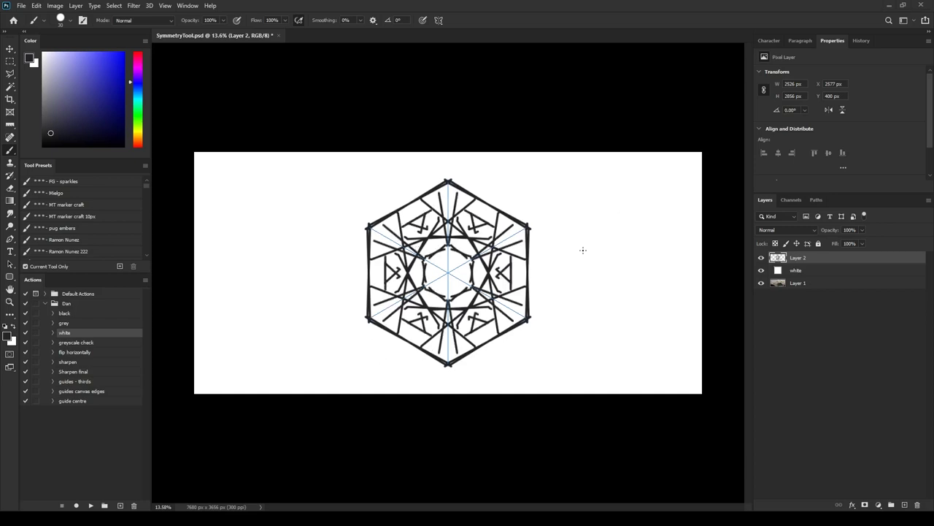
Hide the hexagon layer and brush a second symmetrical rosette with curved lobes and crossing lines on its own layer.
{"action": "left_click", "coordinate": [761, 257]}
{"action": "mouse_move", "coordinate": [449, 172]}
{"action": "left_mouse_down"}
{"action": "mouse_move", "coordinate": [451, 263]}
{"action": "mouse_move", "coordinate": [426, 180]}
{"action": "mouse_move", "coordinate": [306, 276]}
{"action": "left_mouse_up"}
{"action": "key", "text": "ctrl+z"}
{"action": "left_click_drag", "start_coordinate": [394, 286], "coordinate": [408, 345]}
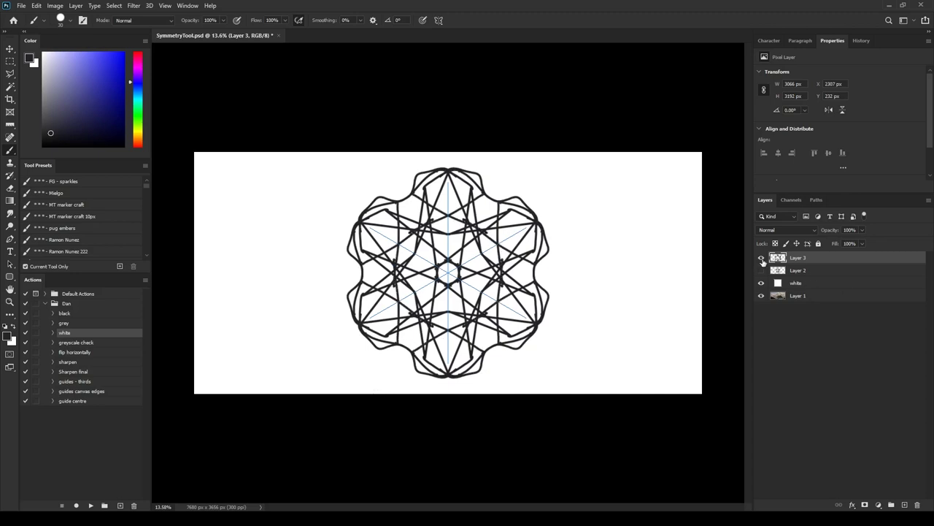
Hide the second rosette and brush a third symmetrical mandala of looping curves on a new layer.
{"action": "left_click", "coordinate": [761, 258]}
{"action": "left_click", "coordinate": [904, 504]}
{"action": "mouse_move", "coordinate": [424, 216]}
{"action": "left_mouse_down"}
{"action": "mouse_move", "coordinate": [416, 219]}
{"action": "mouse_move", "coordinate": [442, 241]}
{"action": "mouse_move", "coordinate": [448, 271]}
{"action": "left_mouse_up"}
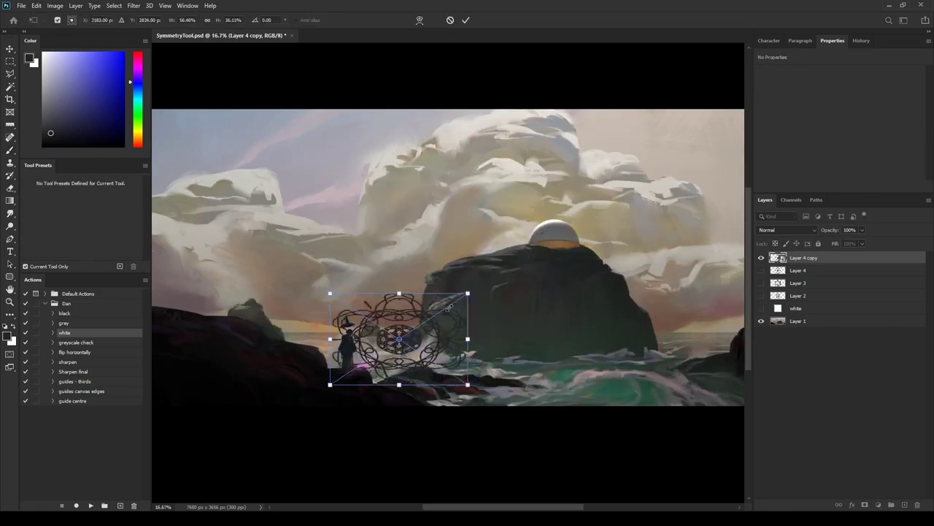
Reshape the mandala copy beside the robed figure in the seascape and paint its black layer mask to reveal it.
{"action": "left_click_drag", "start_coordinate": [401, 292], "coordinate": [371, 241]}
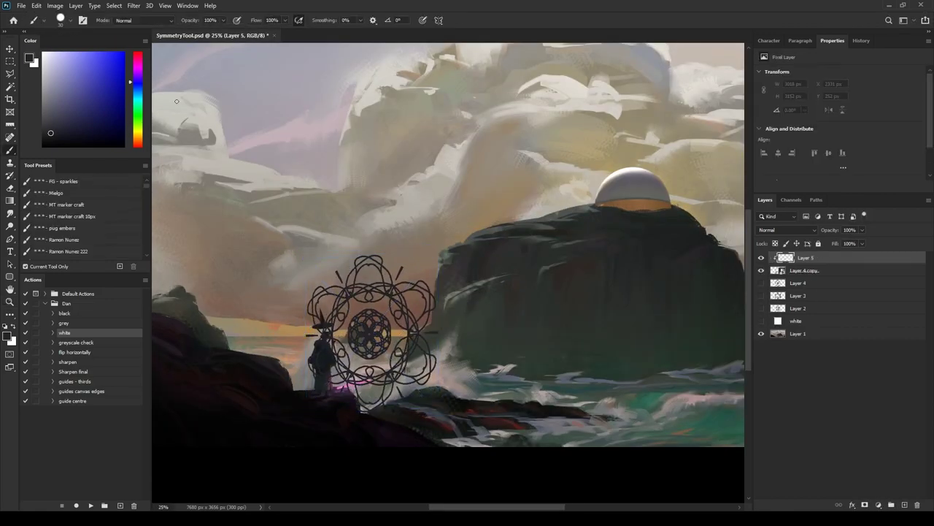
{"action": "left_click", "coordinate": [776, 351]}
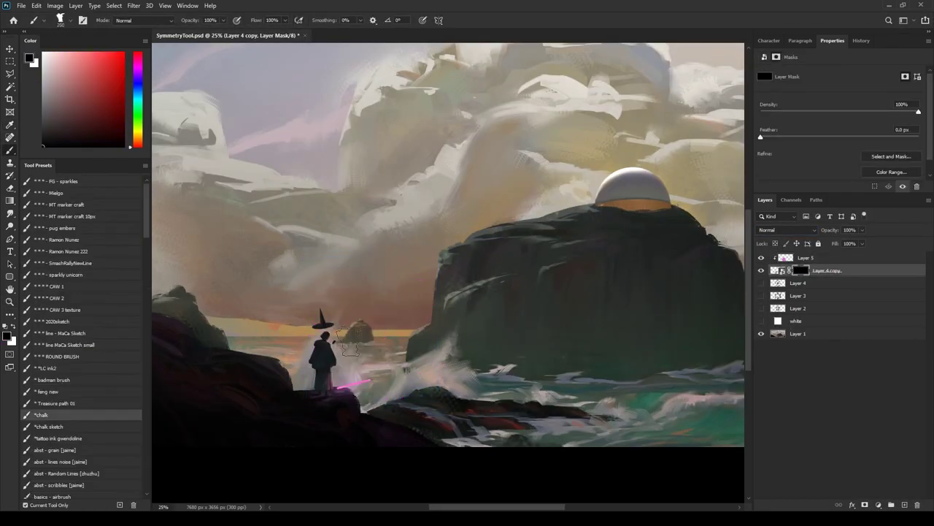
{"action": "key", "text": "x"}
{"action": "left_click_drag", "start_coordinate": [351, 340], "coordinate": [399, 276]}
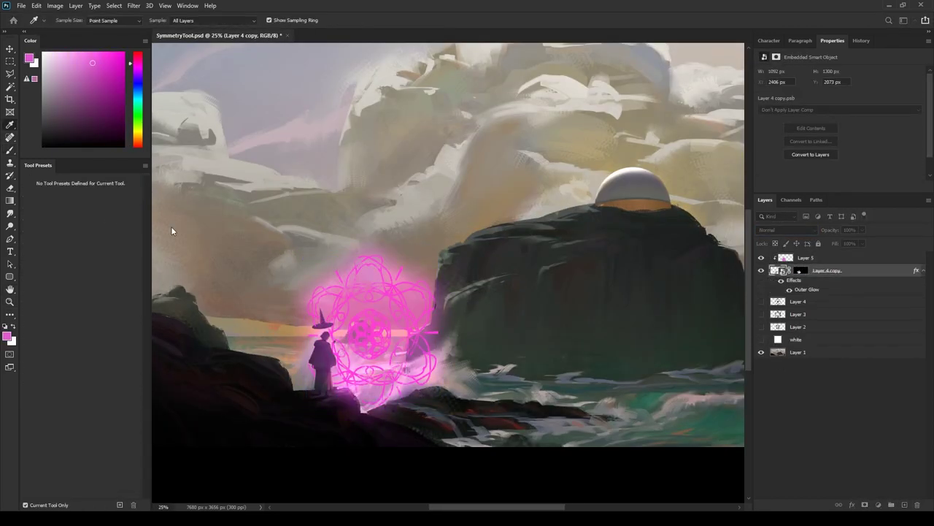
{"action": "left_click", "coordinate": [792, 259]}
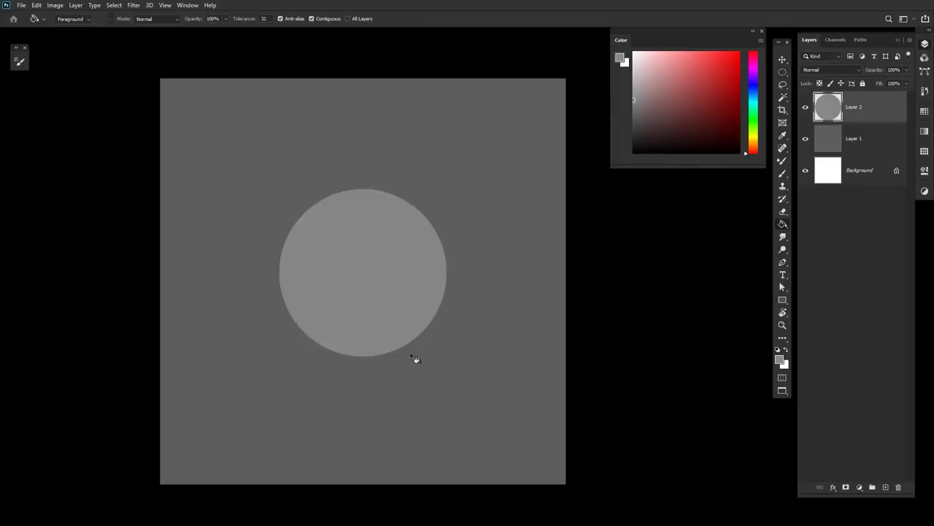
Scale the grey circle down proportionally near the canvas centre.
{"action": "key", "text": "ctrl+t"}
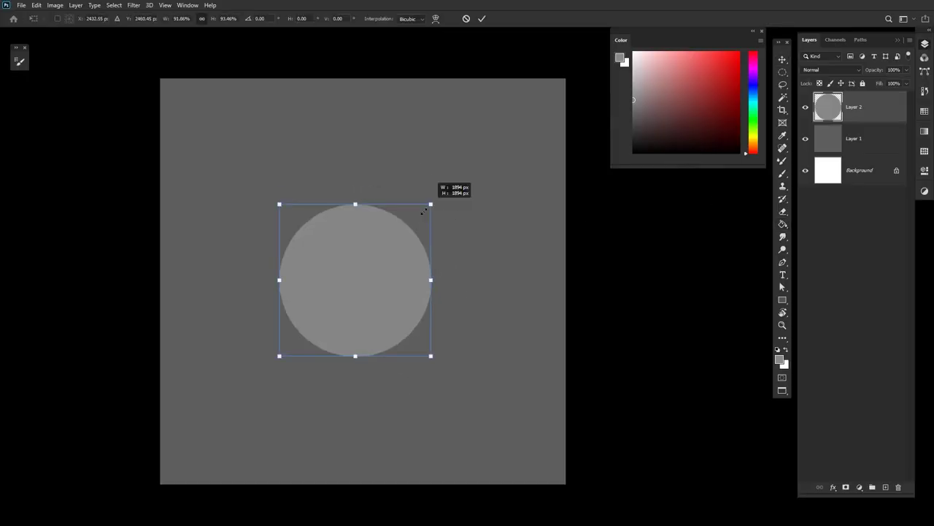
{"action": "left_click_drag", "start_coordinate": [280, 354], "coordinate": [300, 338]}
{"action": "key", "text": "Return"}
Sketch a yellow sun with rays and light-direction arrows above the circle on a new layer.
{"action": "left_click_drag", "start_coordinate": [494, 329], "coordinate": [457, 336]}
{"action": "key", "text": "b"}
{"action": "mouse_move", "coordinate": [461, 298]}
{"action": "left_mouse_down"}
{"action": "mouse_move", "coordinate": [431, 318]}
{"action": "mouse_move", "coordinate": [422, 347]}
{"action": "left_mouse_up"}
{"action": "key", "text": "ctrl+shift+alt+n"}
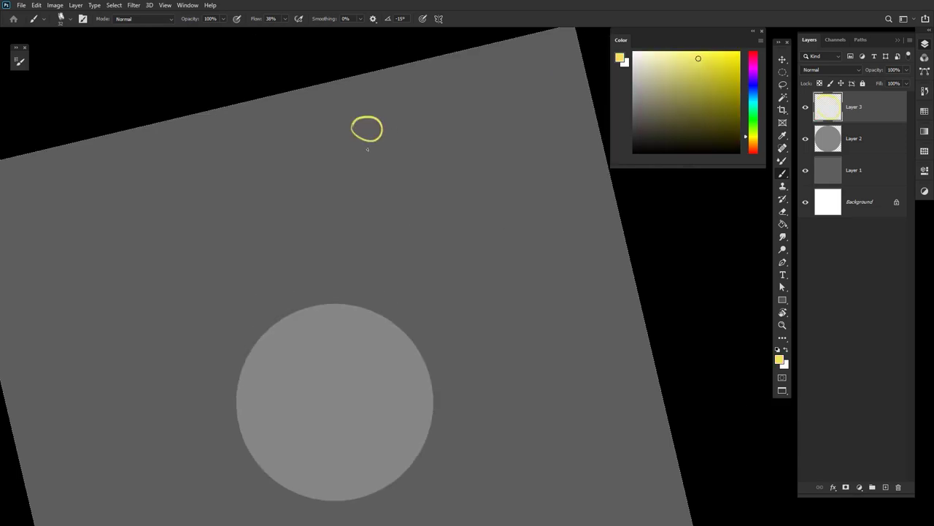
{"action": "scroll", "coordinate": [441, 139], "scroll_direction": "down", "scroll_amount": 1}
{"action": "left_click_drag", "start_coordinate": [347, 149], "coordinate": [340, 176]}
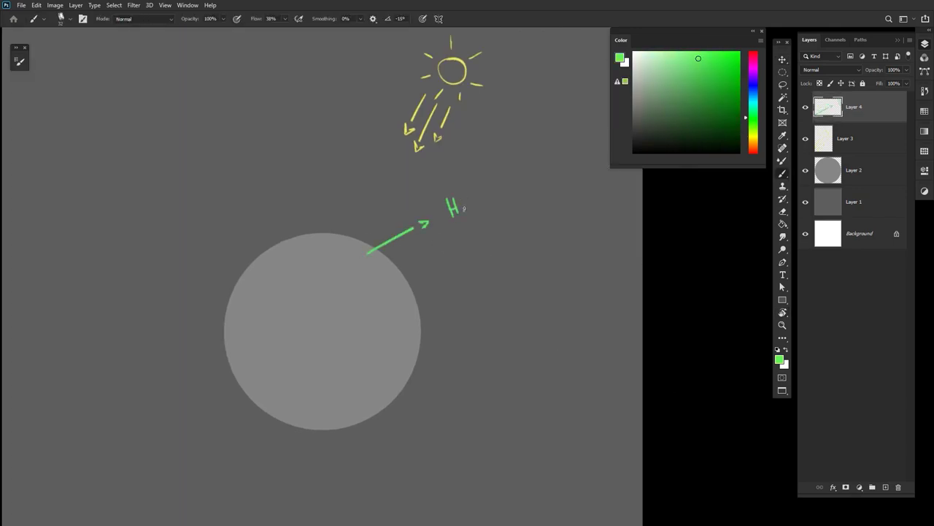
Draw green arrows leading out of the circle and label them H.L, M.T, C.S and R.L.
{"action": "scroll", "coordinate": [477, 265], "scroll_direction": "down", "scroll_amount": 1}
{"action": "left_click_drag", "start_coordinate": [318, 315], "coordinate": [485, 275]}
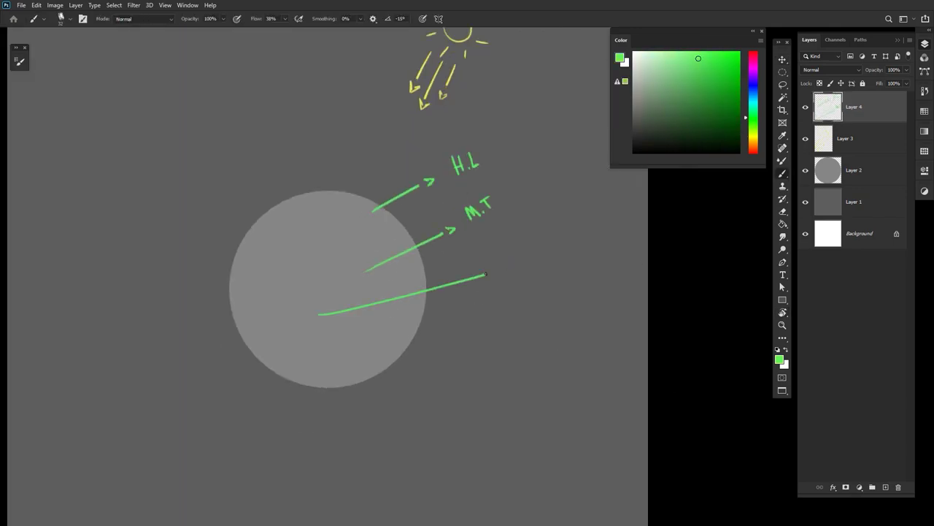
{"action": "scroll", "coordinate": [530, 254], "scroll_direction": "down", "scroll_amount": 1}
{"action": "left_click_drag", "start_coordinate": [352, 320], "coordinate": [483, 283]}
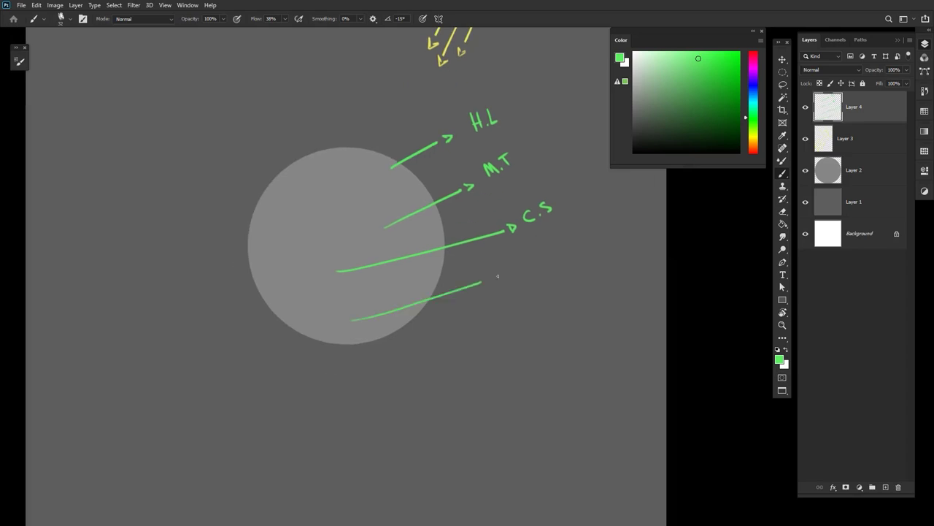
Mark the cast shadow with a green ellipse labelled C.S and the contact arc in pink labelled O.S, occlusion shadow.
{"action": "left_click_drag", "start_coordinate": [429, 351], "coordinate": [498, 343]}
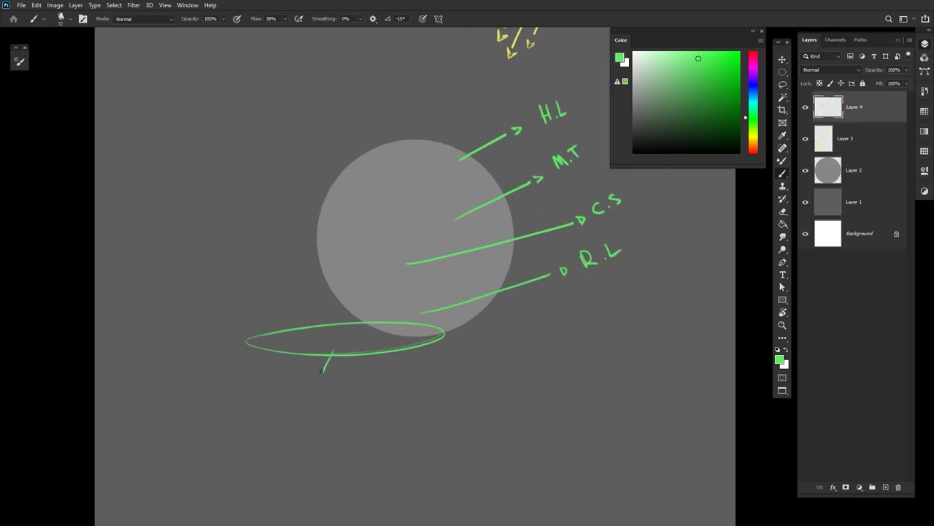
{"action": "left_click_drag", "start_coordinate": [369, 325], "coordinate": [467, 320]}
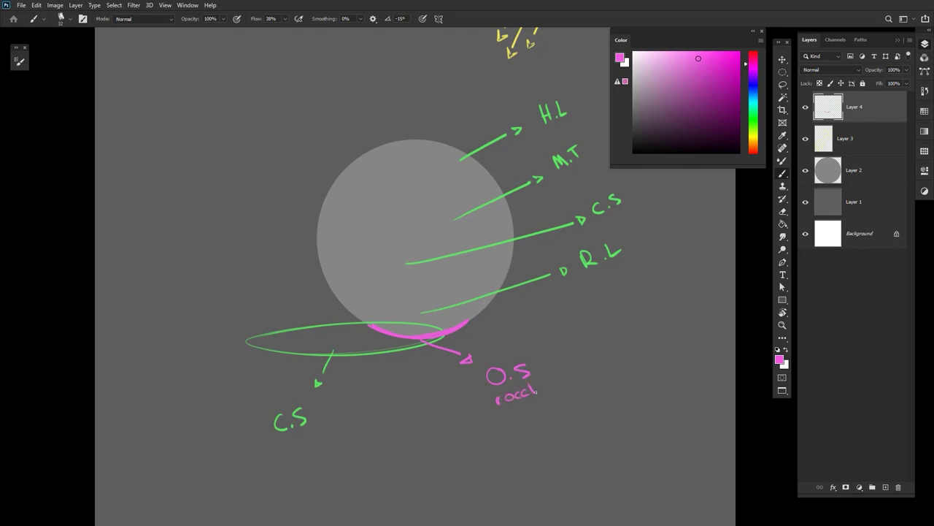
{"action": "scroll", "coordinate": [601, 417], "scroll_direction": "down", "scroll_amount": 1}
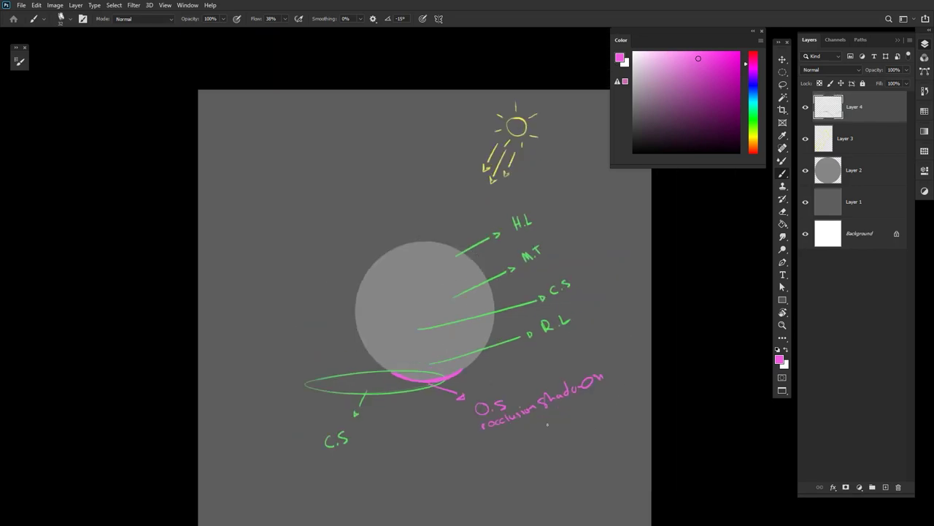
Set up a soft round brush with white and lock the transparent pixels of the circle's layer.
{"action": "scroll", "coordinate": [528, 152], "scroll_direction": "up", "scroll_amount": 1}
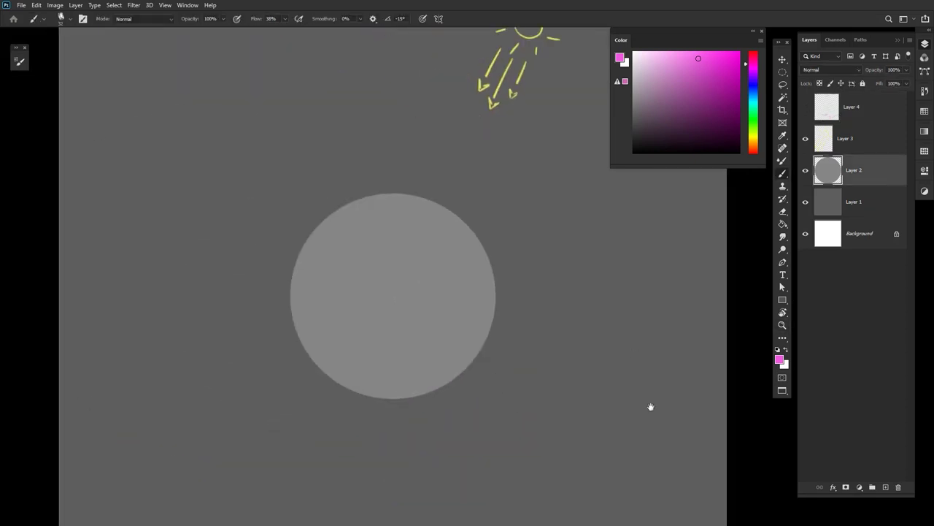
{"action": "right_click", "coordinate": [434, 183]}
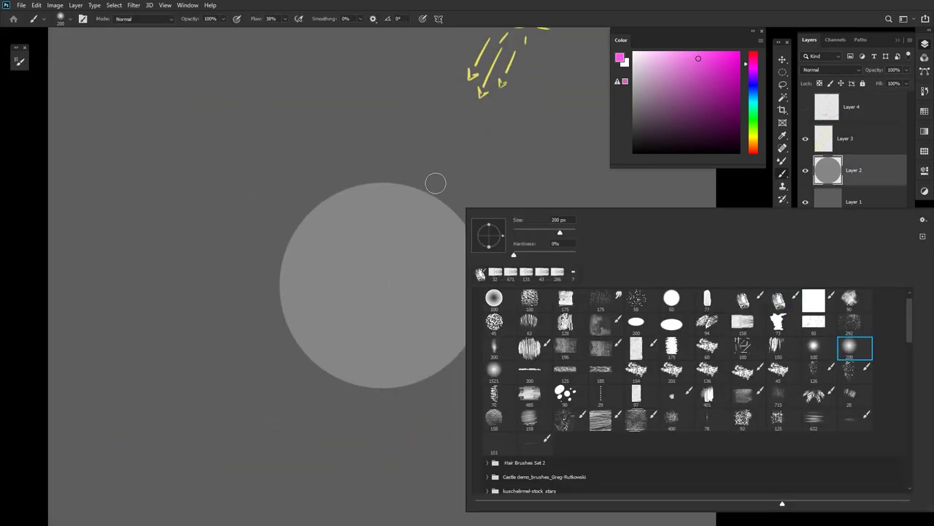
{"action": "left_click", "coordinate": [596, 122]}
{"action": "left_click", "coordinate": [633, 52]}
{"action": "left_click_drag", "start_coordinate": [550, 157], "coordinate": [417, 238]}
{"action": "key", "text": "ctrl+z"}
{"action": "left_click", "coordinate": [820, 83]}
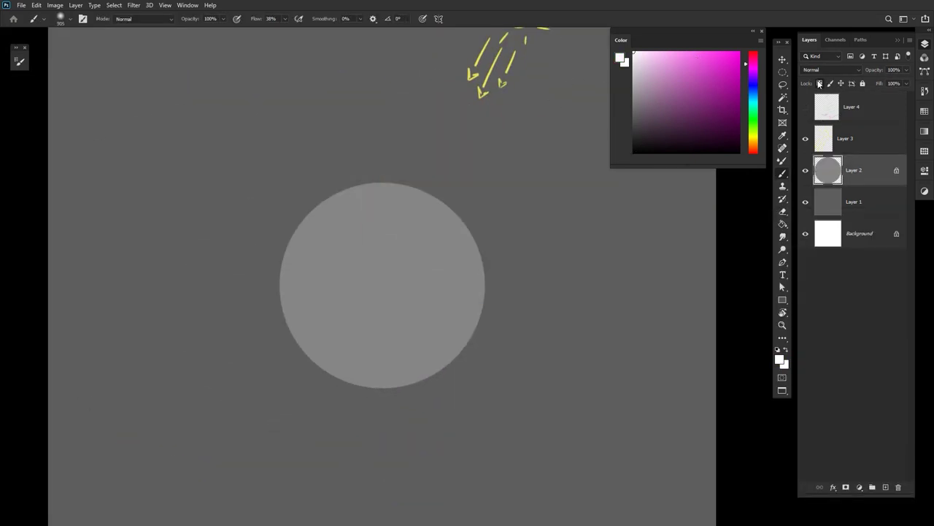
Shade the circle into a sphere with soft white on the side facing the sun and dark grey on the opposite side.
{"action": "left_click_drag", "start_coordinate": [375, 175], "coordinate": [482, 210]}
{"action": "left_click_drag", "start_coordinate": [343, 198], "coordinate": [597, 288]}
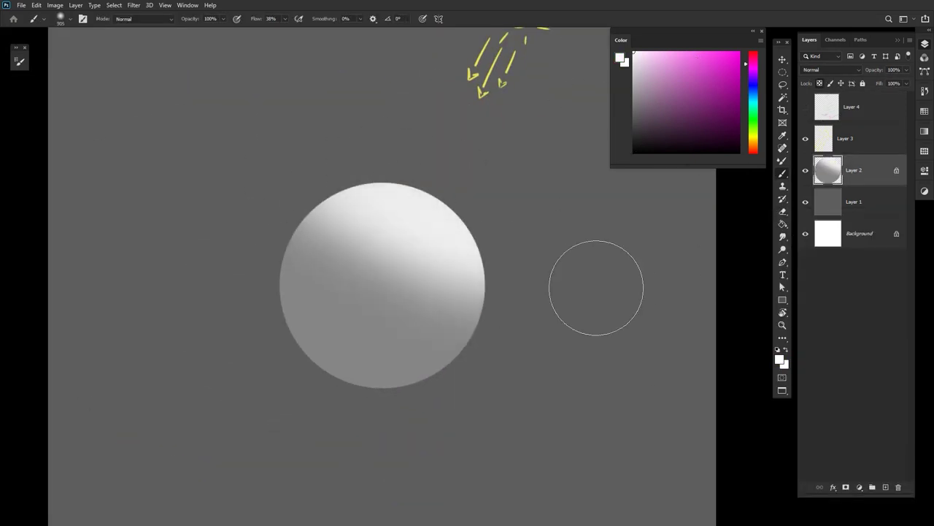
{"action": "left_click", "coordinate": [633, 138]}
{"action": "mouse_move", "coordinate": [438, 350]}
{"action": "left_mouse_down"}
{"action": "mouse_move", "coordinate": [562, 329]}
{"action": "mouse_move", "coordinate": [236, 375]}
{"action": "mouse_move", "coordinate": [535, 316]}
{"action": "left_mouse_up"}
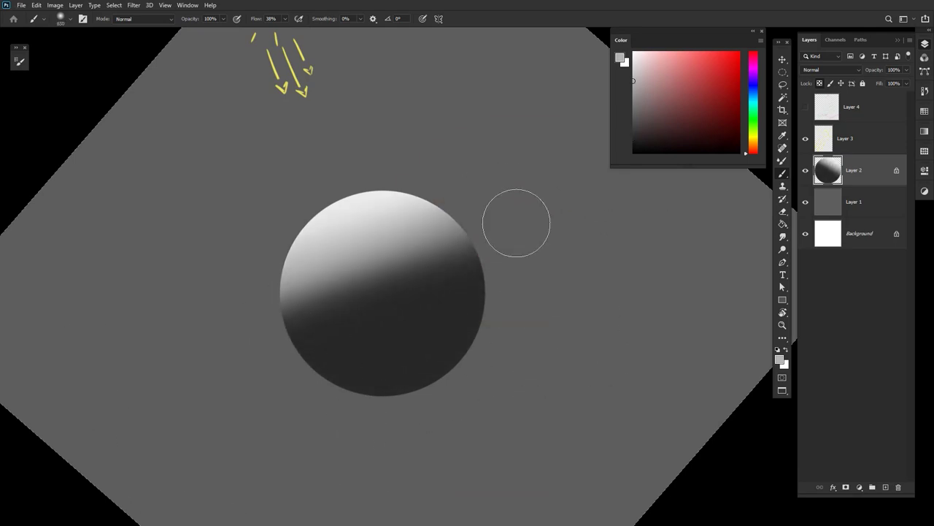
{"action": "mouse_move", "coordinate": [517, 223]}
{"action": "left_mouse_down"}
{"action": "mouse_move", "coordinate": [459, 240]}
{"action": "mouse_move", "coordinate": [246, 350]}
{"action": "left_mouse_up"}
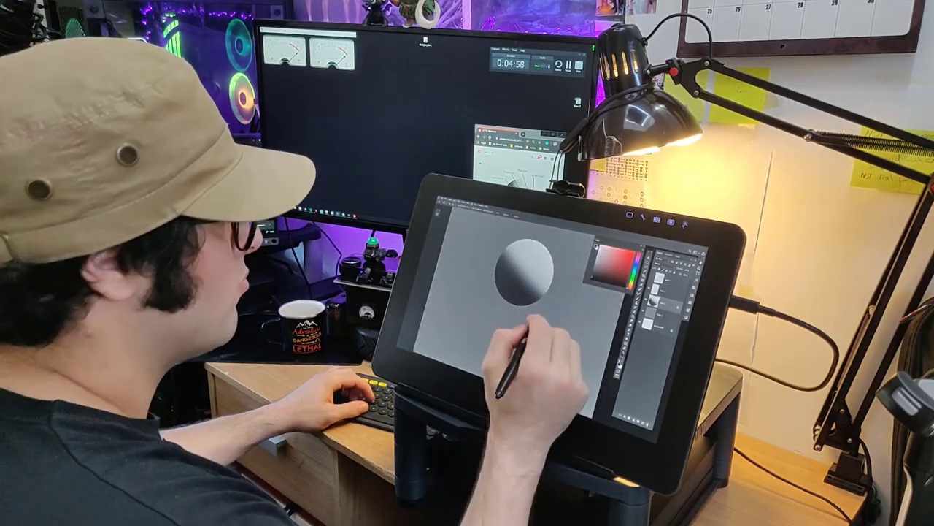
Paint a soft light-grey band behind the sphere on its own layer and stretch it with Free Transform into a ground plane.
{"action": "mouse_move", "coordinate": [482, 343]}
{"action": "left_mouse_down"}
{"action": "mouse_move", "coordinate": [510, 329]}
{"action": "mouse_move", "coordinate": [449, 241]}
{"action": "left_mouse_up"}
{"action": "left_click_drag", "start_coordinate": [449, 292], "coordinate": [547, 343]}
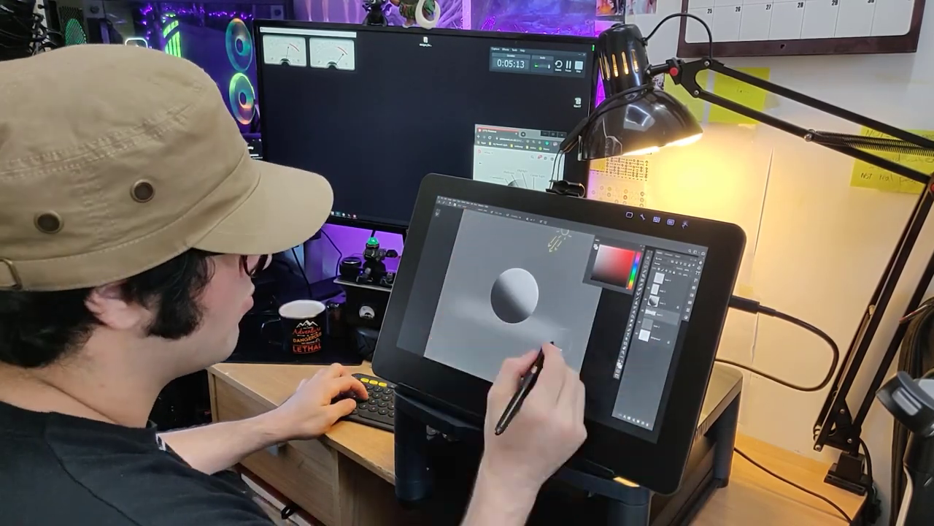
{"action": "key", "text": "ctrl+t"}
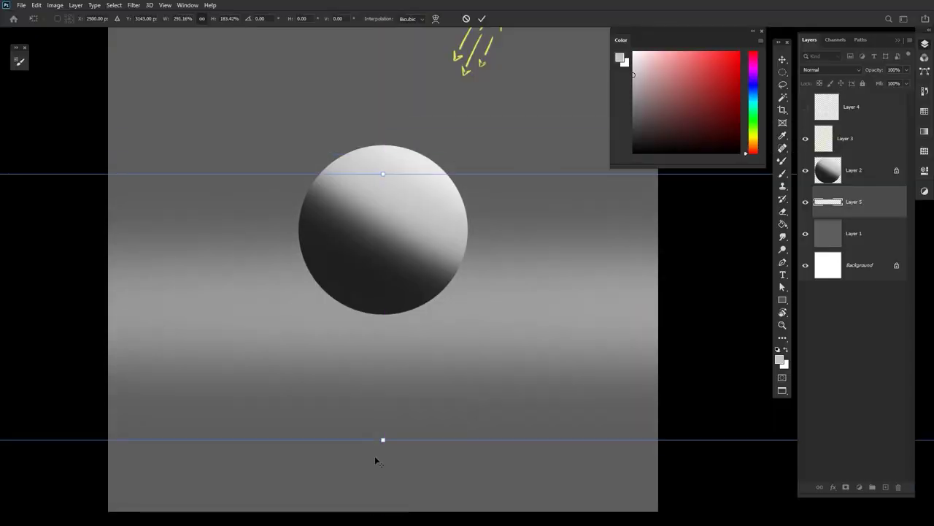
{"action": "left_click_drag", "start_coordinate": [381, 440], "coordinate": [386, 470]}
{"action": "left_click_drag", "start_coordinate": [470, 275], "coordinate": [479, 432]}
{"action": "key", "text": "Return"}
On a new layer beneath the sphere, fill a flat elliptical selection with the sphere's dark grey as its cast shadow, and deselect.
{"action": "key", "text": "ctrl+shift+alt+n"}
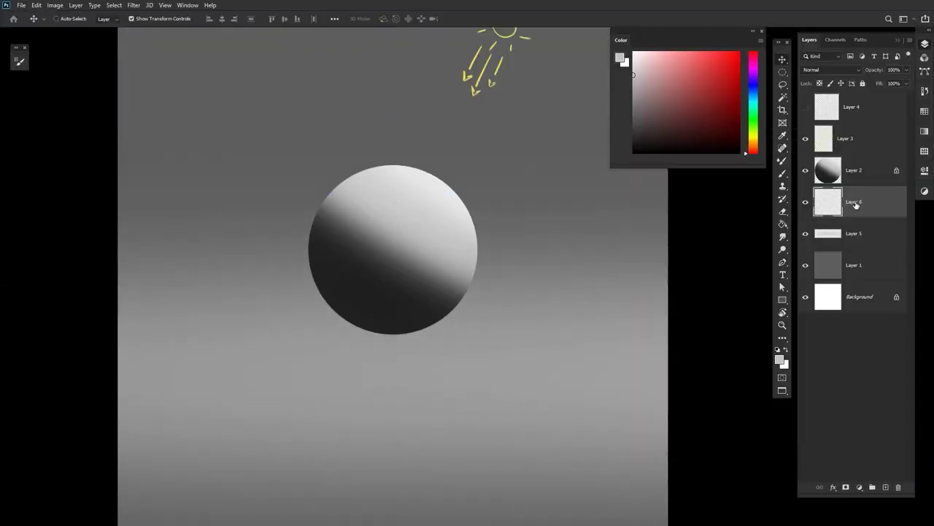
{"action": "key", "text": "m"}
{"action": "left_click_drag", "start_coordinate": [310, 324], "coordinate": [481, 379]}
{"action": "left_click_drag", "start_coordinate": [440, 366], "coordinate": [460, 360]}
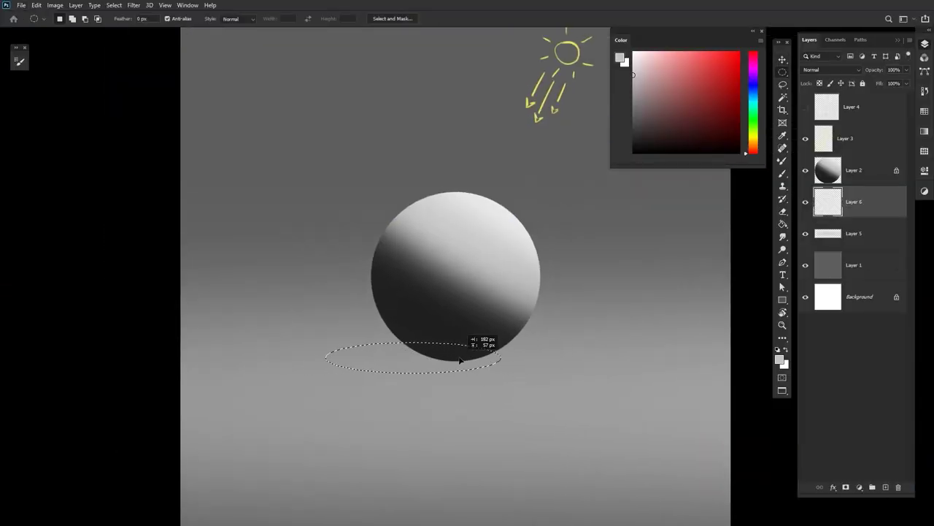
{"action": "key", "text": "b"}
{"action": "left_click", "coordinate": [466, 358], "text": "alt"}
{"action": "left_click_drag", "start_coordinate": [322, 354], "coordinate": [578, 353]}
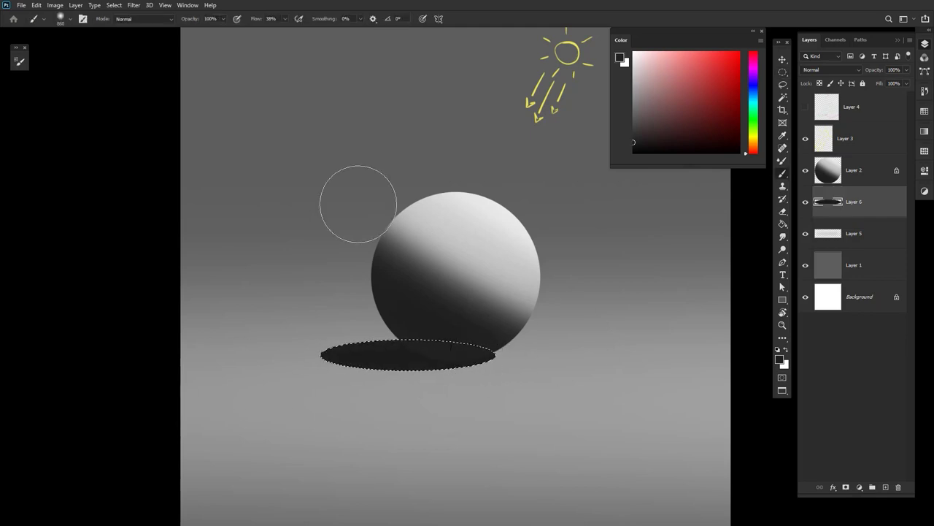
{"action": "key", "text": "ctrl+d"}
{"action": "mouse_move", "coordinate": [612, 396]}
{"action": "left_mouse_down"}
{"action": "mouse_move", "coordinate": [532, 392]}
{"action": "mouse_move", "coordinate": [544, 396]}
{"action": "left_mouse_up"}
{"action": "key", "text": "v"}
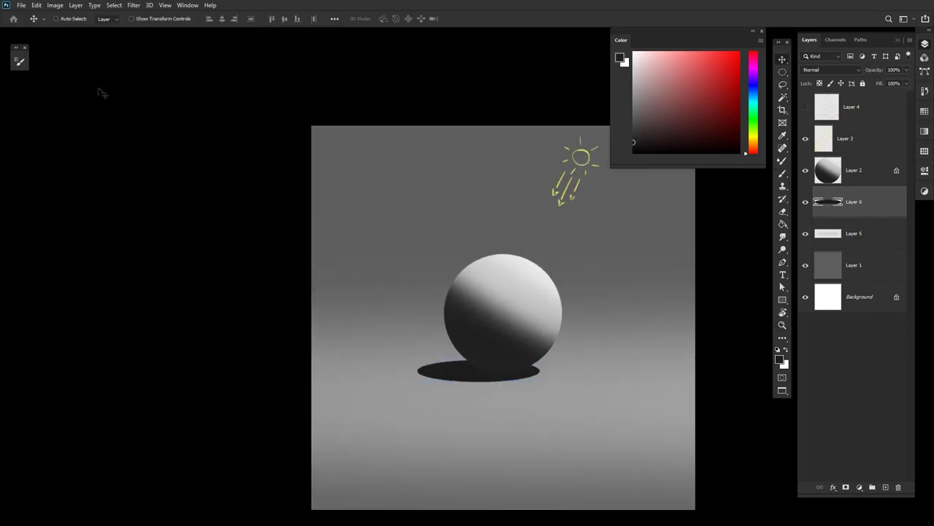
On the sun sketch's layer, draw a thin yellow light ray past the sphere's right edge to the near end of the cast shadow.
{"action": "left_click_drag", "start_coordinate": [464, 476], "coordinate": [354, 447]}
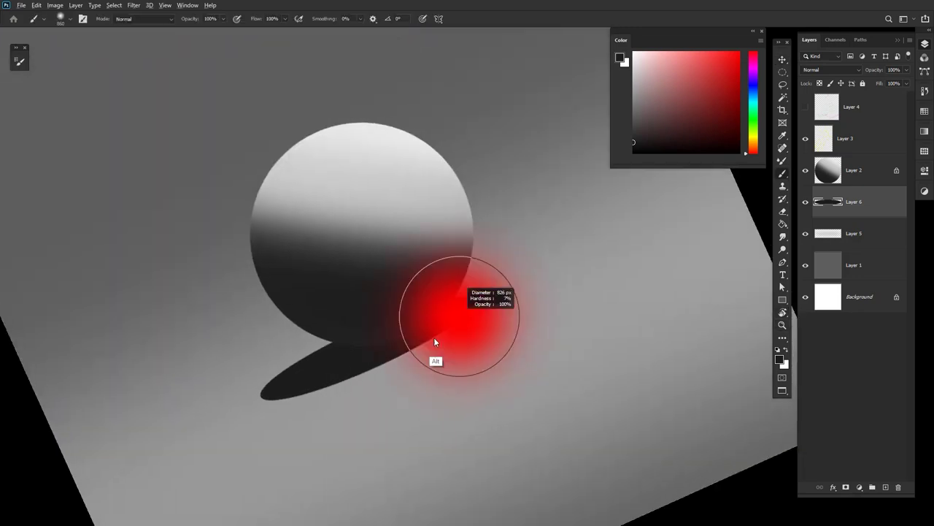
{"action": "key", "text": "alt+bracketright"}
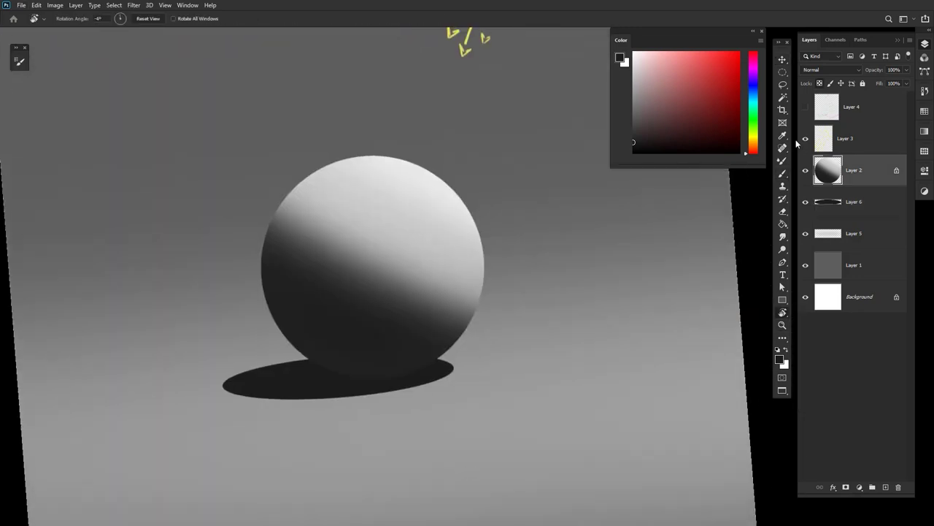
{"action": "key", "text": "alt+bracketright"}
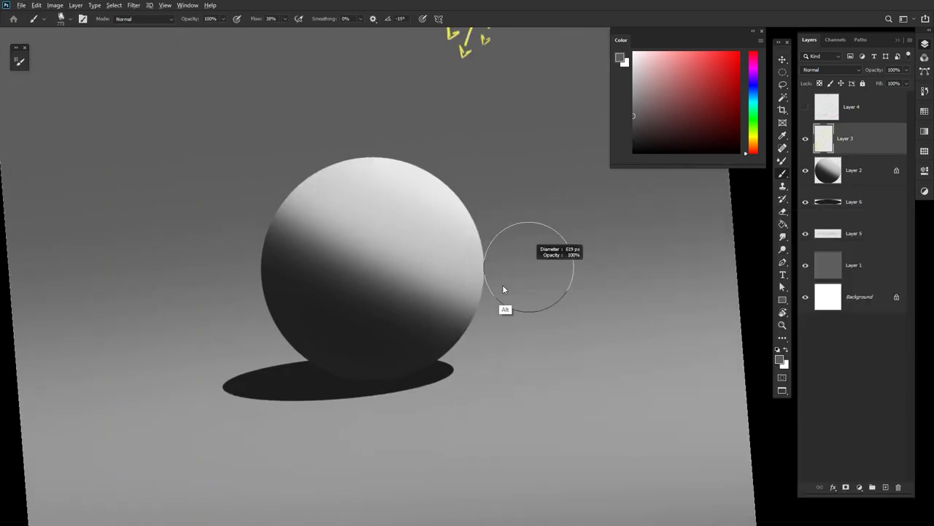
{"action": "left_click_drag", "start_coordinate": [503, 289], "coordinate": [403, 286]}
{"action": "left_click_drag", "start_coordinate": [498, 258], "coordinate": [455, 372]}
{"action": "key", "text": "ctrl+z"}
{"action": "left_click", "coordinate": [466, 45], "text": "alt"}
{"action": "left_click_drag", "start_coordinate": [496, 259], "coordinate": [453, 386]}
Add yellow rays along the sphere's left edge and through its middle, plus small arrows showing light bouncing up from the ground.
{"action": "left_click_drag", "start_coordinate": [284, 178], "coordinate": [205, 396]}
{"action": "key", "text": "ctrl+z"}
{"action": "left_click_drag", "start_coordinate": [302, 155], "coordinate": [213, 402]}
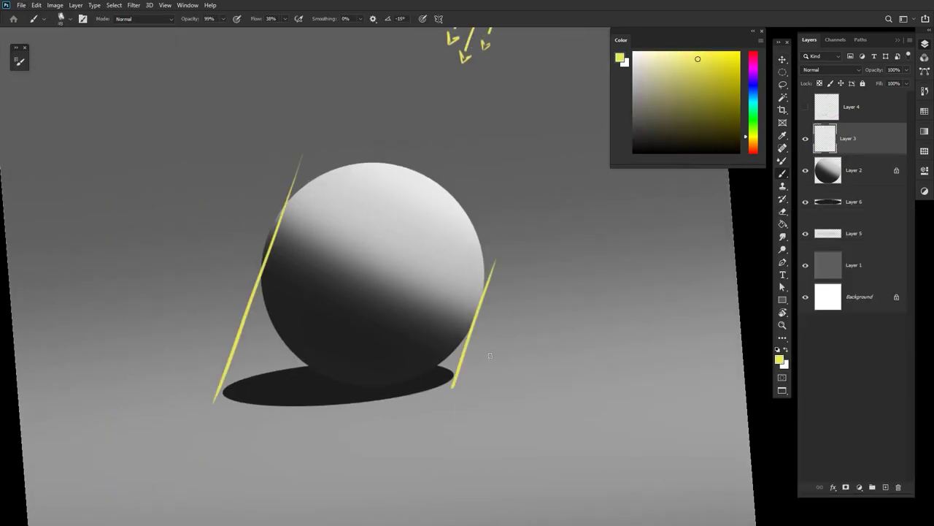
{"action": "mouse_move", "coordinate": [446, 201]}
{"action": "left_mouse_down"}
{"action": "mouse_move", "coordinate": [354, 433]}
{"action": "mouse_move", "coordinate": [358, 381]}
{"action": "left_mouse_up"}
{"action": "left_click_drag", "start_coordinate": [315, 420], "coordinate": [314, 403]}
On the sphere's layer, paint soft reflected light along its lower shadow side using a soft round brush and the ground's grey.
{"action": "key", "text": "alt+bracketleft"}
{"action": "key", "text": "r"}
{"action": "right_click", "coordinate": [466, 208]}
{"action": "double_click", "coordinate": [559, 297]}
{"action": "left_click", "coordinate": [538, 367], "text": "alt"}
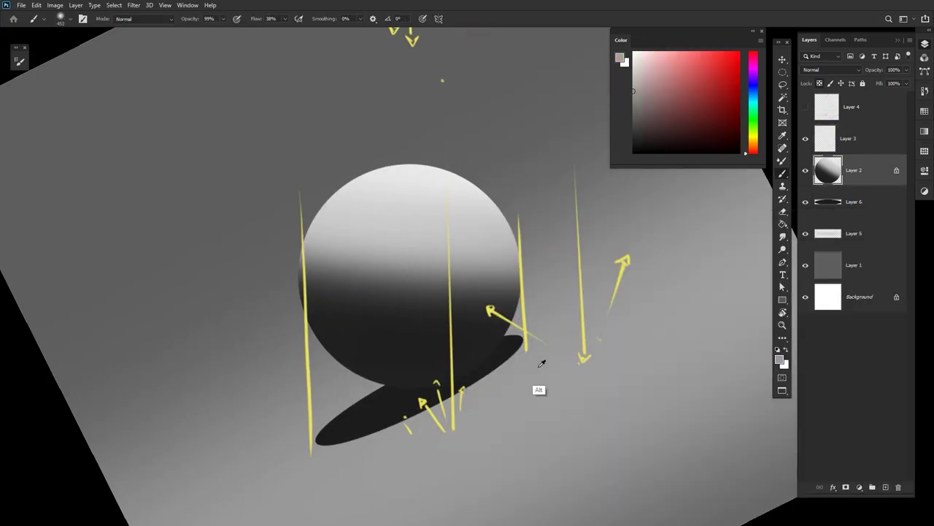
{"action": "mouse_move", "coordinate": [496, 361]}
{"action": "left_mouse_down"}
{"action": "mouse_move", "coordinate": [274, 354]}
{"action": "mouse_move", "coordinate": [346, 375]}
{"action": "mouse_move", "coordinate": [506, 358]}
{"action": "mouse_move", "coordinate": [470, 369]}
{"action": "mouse_move", "coordinate": [454, 390]}
{"action": "mouse_move", "coordinate": [490, 350]}
{"action": "left_mouse_up"}
{"action": "key", "text": "ctrl+z"}
Refine the sphere's core shadow and underside near the cast shadow with a smaller soft brush in sampled dark greys.
{"action": "left_click", "coordinate": [474, 375], "text": "alt"}
{"action": "key", "text": "bracketleft"}
{"action": "key", "text": "bracketleft"}
{"action": "key", "text": "bracketleft"}
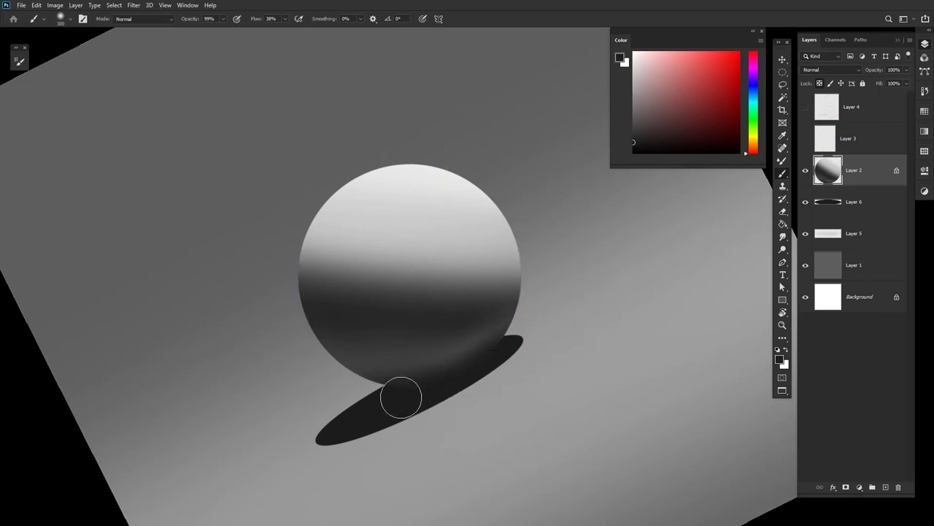
{"action": "left_click_drag", "start_coordinate": [374, 269], "coordinate": [387, 269]}
{"action": "left_click", "coordinate": [536, 321], "text": "alt"}
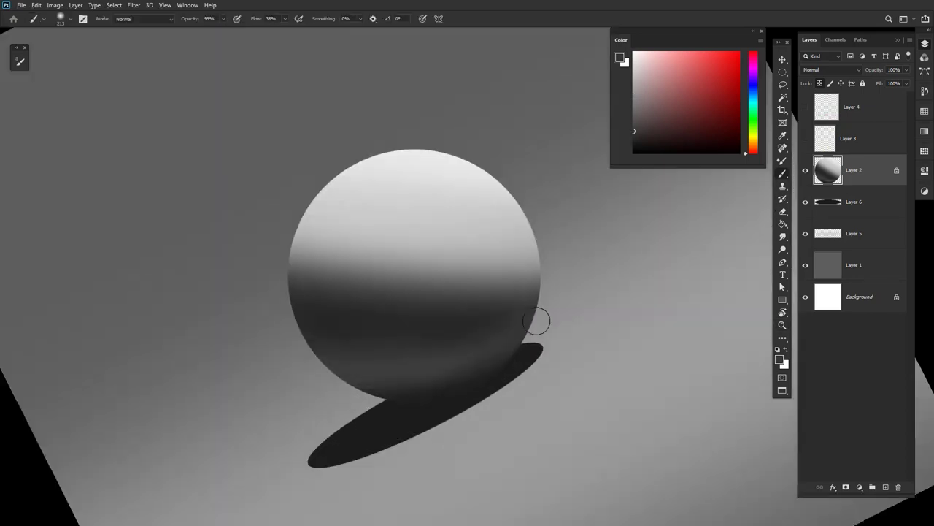
Paint a soft black occlusion shadow where the sphere meets the cast shadow, and label it "occlusion shadow" on a new layer.
{"action": "left_click", "coordinate": [634, 151]}
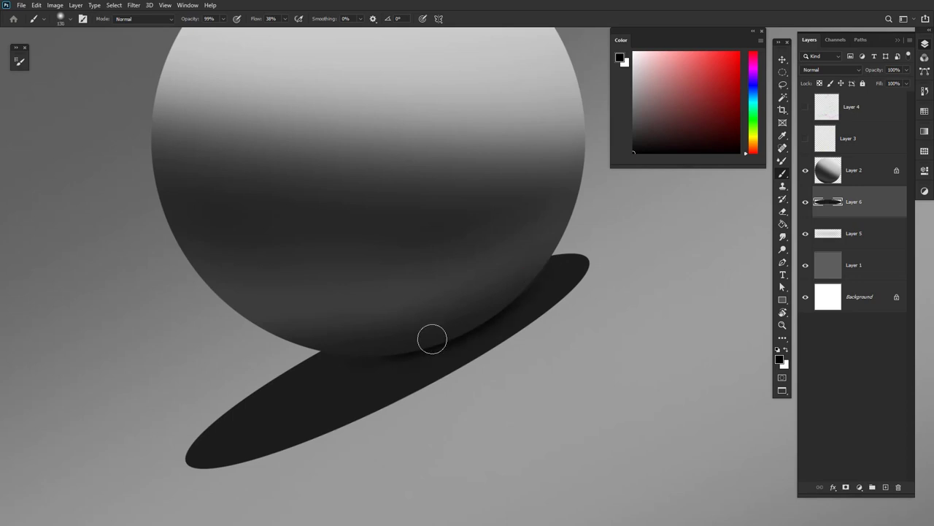
{"action": "left_click_drag", "start_coordinate": [543, 345], "coordinate": [489, 351]}
{"action": "key", "text": "ctrl+shift+alt+n"}
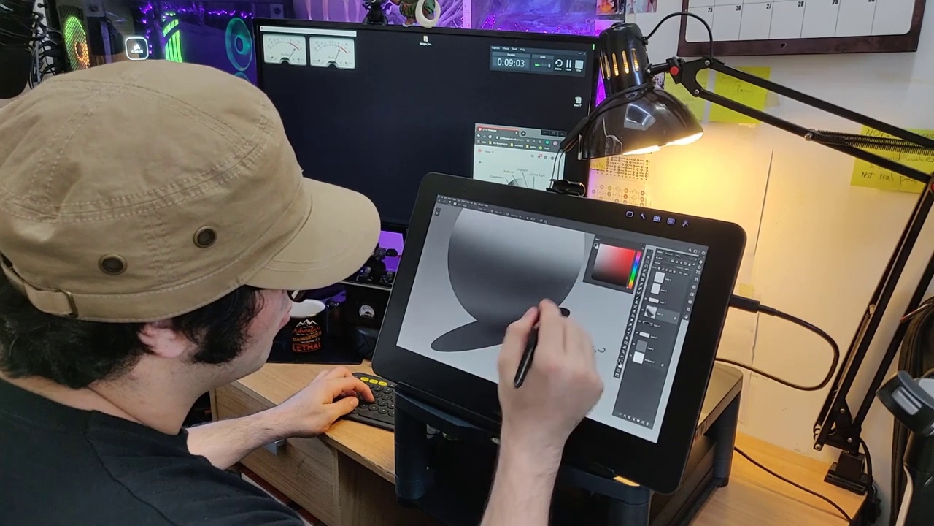
{"action": "key", "text": "ctrl+0"}
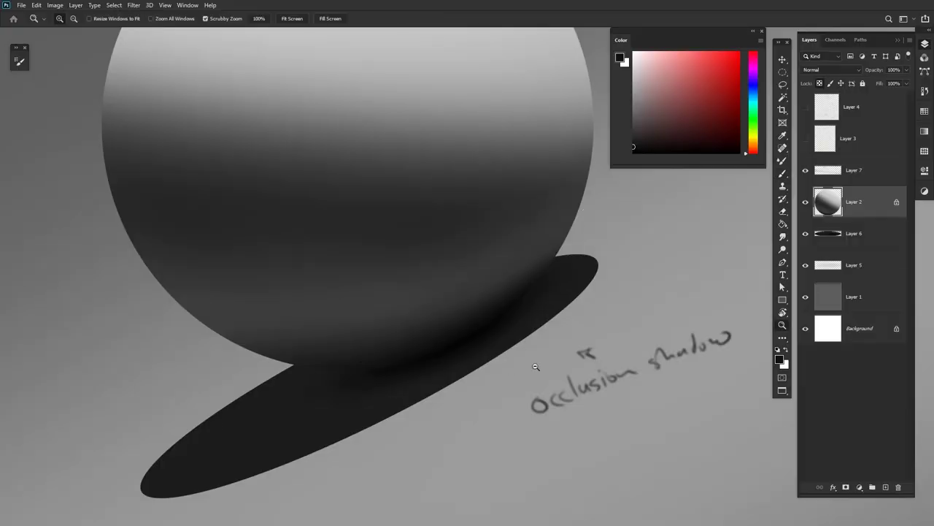
Lock the cast shadow layer's transparent pixels and softly lighten the shadow's far end with a sampled dark grey.
{"action": "scroll", "coordinate": [460, 382], "scroll_direction": "down", "scroll_amount": 3}
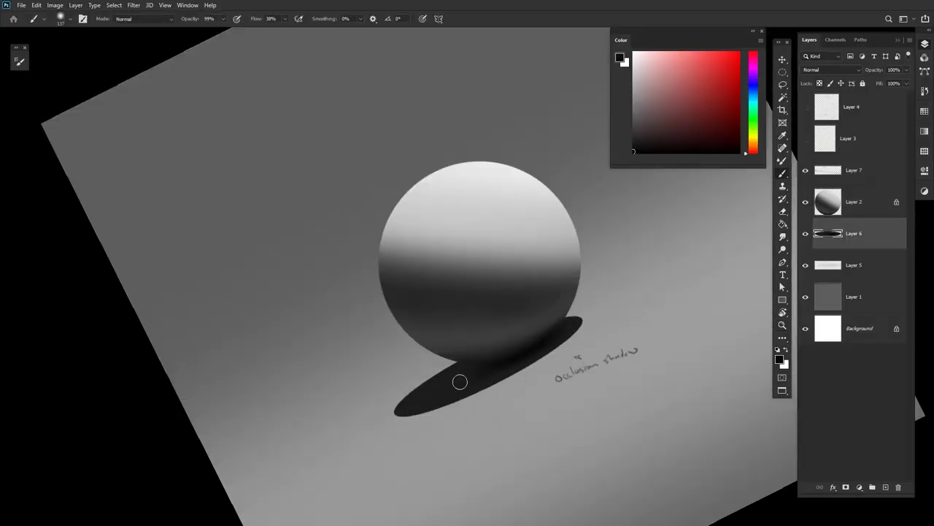
{"action": "scroll", "coordinate": [502, 373], "scroll_direction": "up", "scroll_amount": 3}
{"action": "left_click", "coordinate": [420, 385], "text": "alt"}
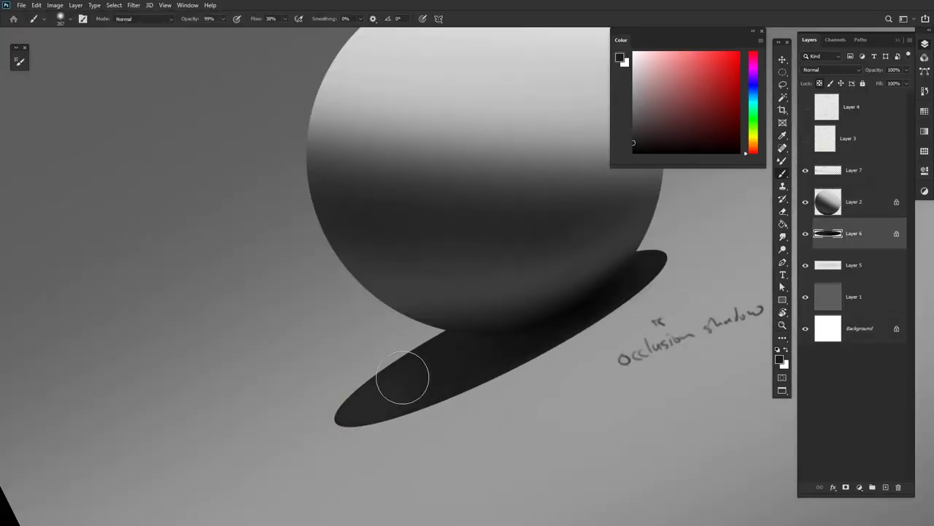
{"action": "scroll", "coordinate": [547, 333], "scroll_direction": "down", "scroll_amount": 3}
{"action": "left_click_drag", "start_coordinate": [547, 333], "coordinate": [407, 379]}
Turn the canvas back upright and show the layer with the green and pink light and shadow labels over the sphere.
{"action": "left_click", "coordinate": [542, 371], "text": "ctrl"}
{"action": "left_click", "coordinate": [542, 371], "text": "alt"}
{"action": "key", "text": "r"}
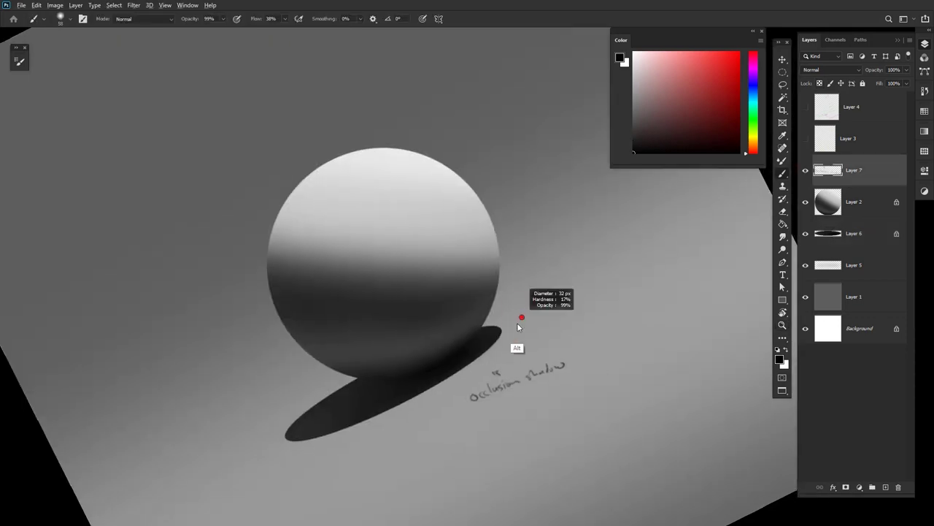
{"action": "key", "text": "Escape"}
{"action": "scroll", "coordinate": [524, 330], "scroll_direction": "down", "scroll_amount": 2}
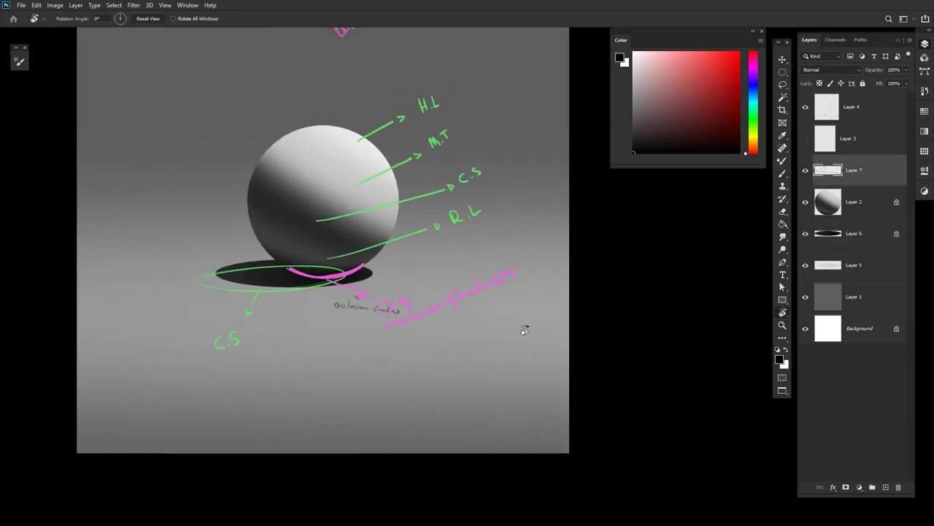
{"action": "scroll", "coordinate": [405, 384], "scroll_direction": "up", "scroll_amount": 1}
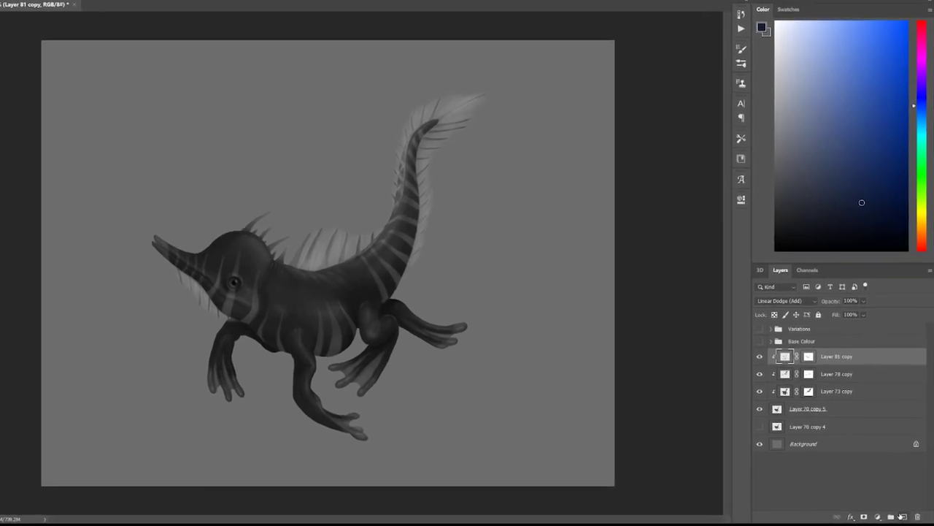
Add a new layer above the greyscale creature, put it in a group named Colour and set the group's blend mode to Color.
{"action": "left_click", "coordinate": [906, 510]}
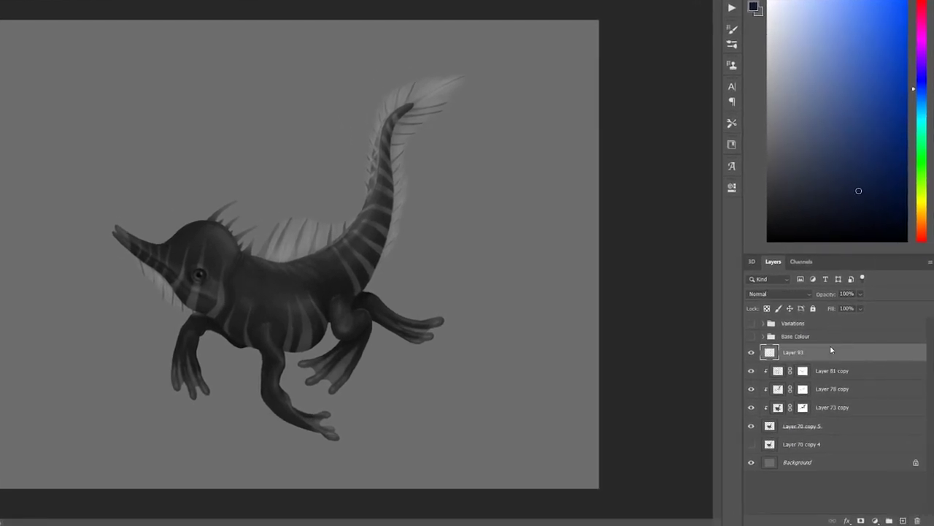
{"action": "key", "text": "shift+F5"}
{"action": "key", "text": "ctrl+g"}
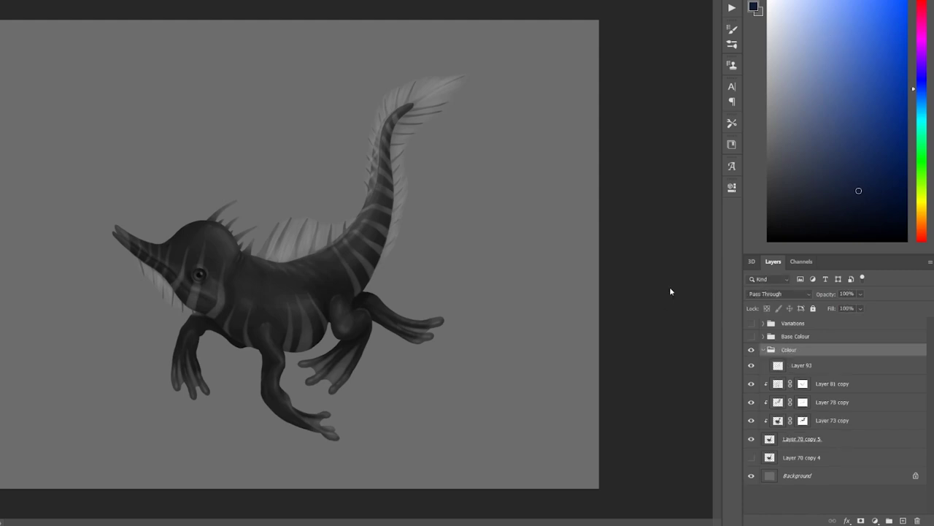
{"action": "left_click", "coordinate": [763, 350]}
{"action": "left_click", "coordinate": [782, 296]}
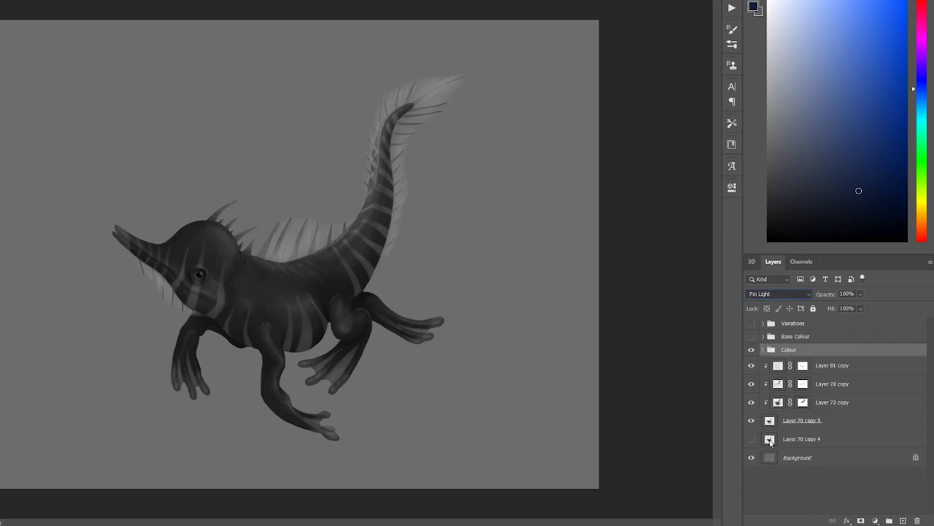
{"action": "key", "text": "Down"}
Select the creature's silhouette from Layer 70 copy 5 and apply it as a mask on the Colour group.
{"action": "left_click", "coordinate": [840, 422]}
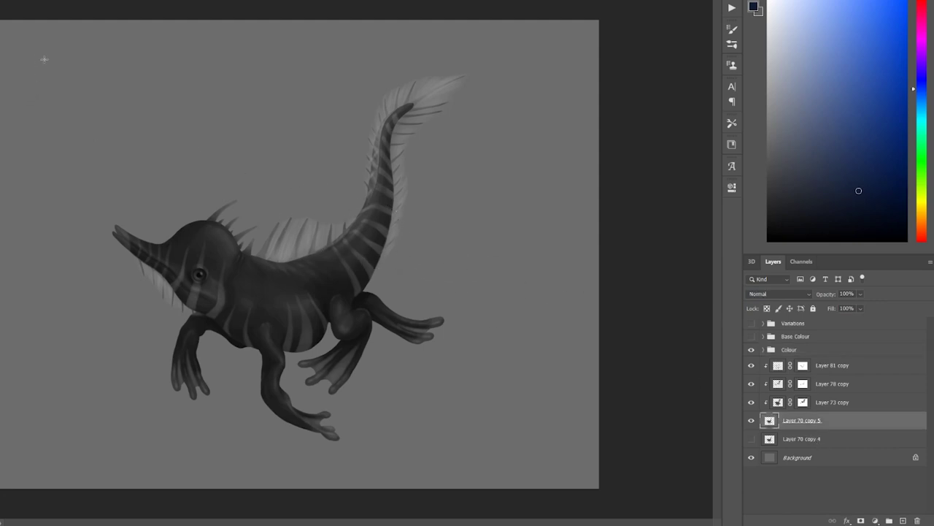
{"action": "left_click_drag", "start_coordinate": [44, 59], "coordinate": [527, 473]}
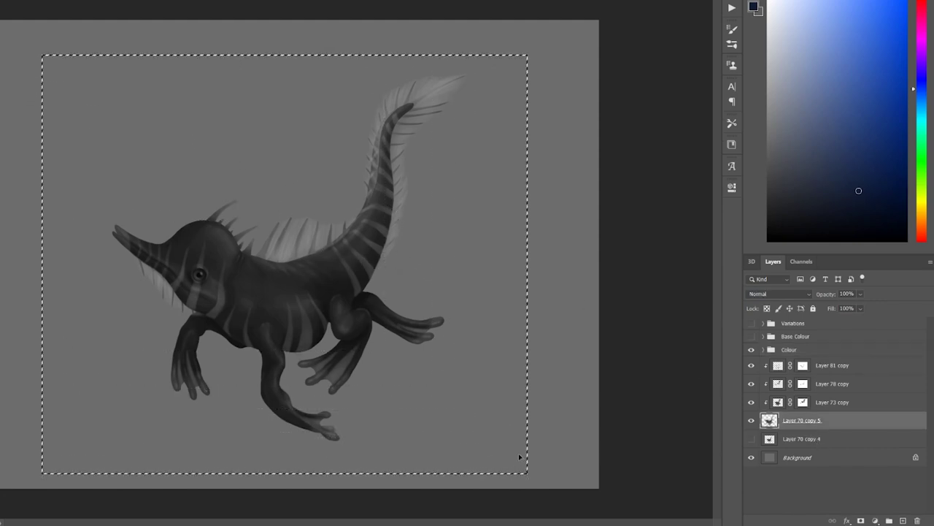
{"action": "left_click", "coordinate": [782, 351]}
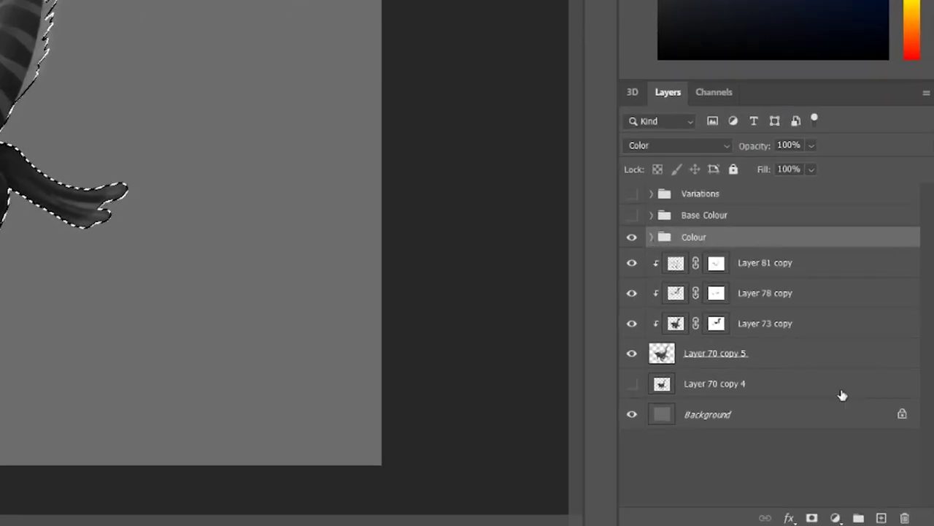
{"action": "left_click", "coordinate": [813, 518]}
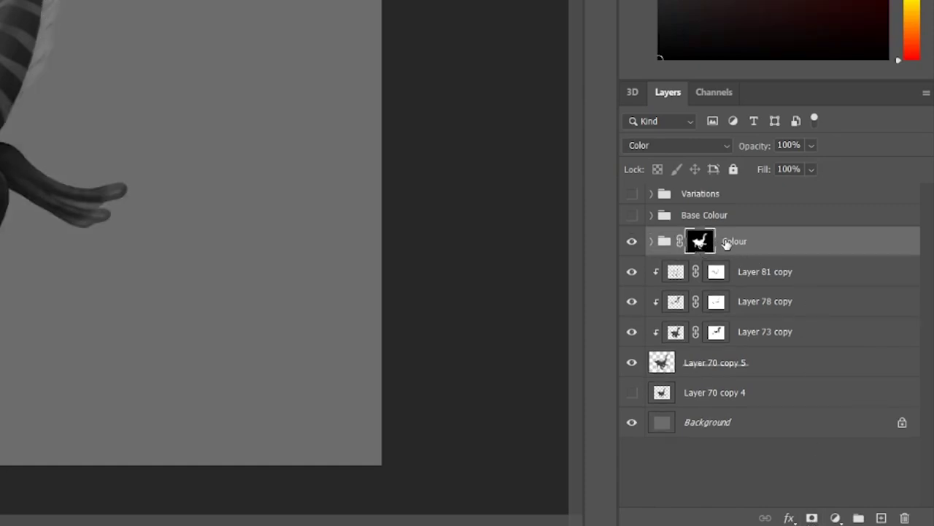
Paint dark blue over the whole creature on the layer inside the Colour group, and collapse the group.
{"action": "left_click", "coordinate": [652, 241]}
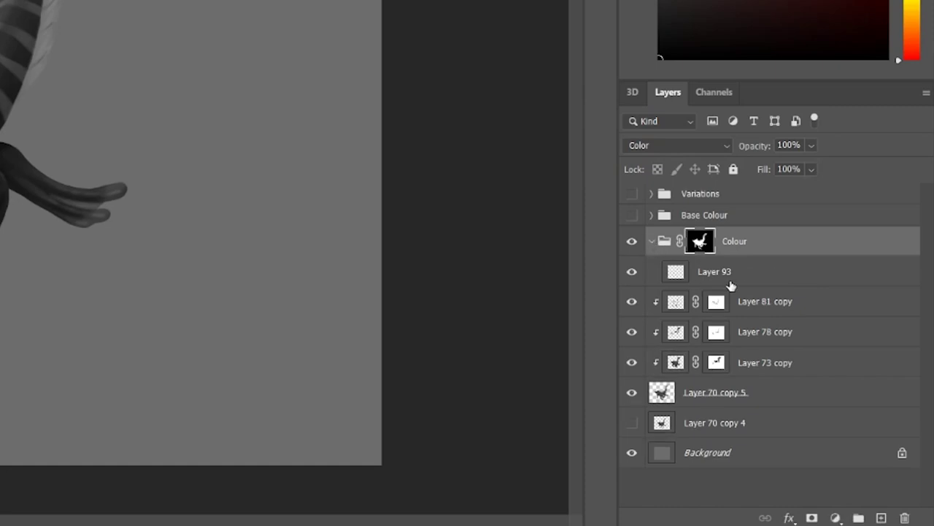
{"action": "left_click", "coordinate": [729, 281]}
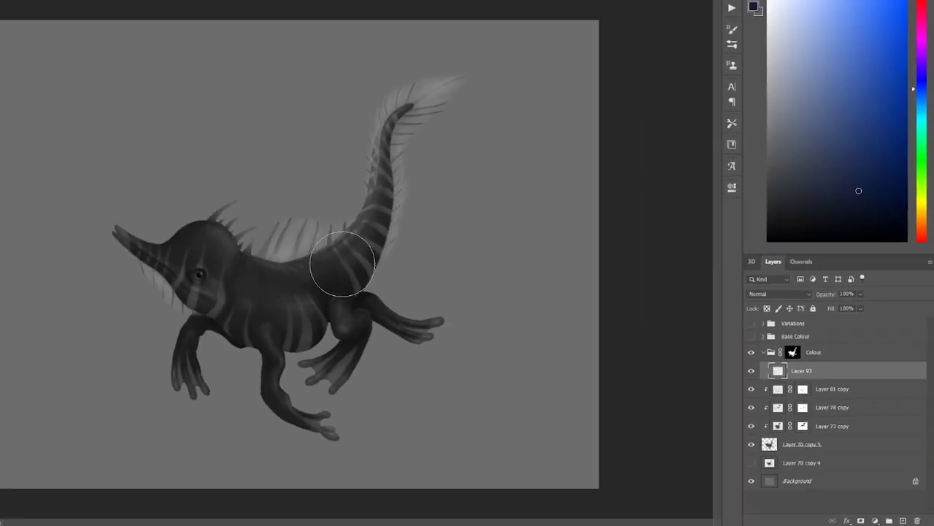
{"action": "mouse_move", "coordinate": [324, 267]}
{"action": "left_mouse_down"}
{"action": "mouse_move", "coordinate": [384, 200]}
{"action": "mouse_move", "coordinate": [385, 148]}
{"action": "mouse_move", "coordinate": [426, 72]}
{"action": "mouse_move", "coordinate": [446, 111]}
{"action": "mouse_move", "coordinate": [385, 171]}
{"action": "mouse_move", "coordinate": [362, 291]}
{"action": "mouse_move", "coordinate": [278, 300]}
{"action": "mouse_move", "coordinate": [252, 268]}
{"action": "mouse_move", "coordinate": [218, 249]}
{"action": "mouse_move", "coordinate": [173, 267]}
{"action": "mouse_move", "coordinate": [117, 227]}
{"action": "mouse_move", "coordinate": [141, 226]}
{"action": "mouse_move", "coordinate": [174, 344]}
{"action": "mouse_move", "coordinate": [204, 371]}
{"action": "mouse_move", "coordinate": [283, 338]}
{"action": "mouse_move", "coordinate": [296, 413]}
{"action": "mouse_move", "coordinate": [356, 423]}
{"action": "mouse_move", "coordinate": [405, 336]}
{"action": "mouse_move", "coordinate": [332, 367]}
{"action": "mouse_move", "coordinate": [322, 286]}
{"action": "mouse_move", "coordinate": [378, 106]}
{"action": "mouse_move", "coordinate": [473, 84]}
{"action": "mouse_move", "coordinate": [322, 231]}
{"action": "mouse_move", "coordinate": [230, 207]}
{"action": "mouse_move", "coordinate": [203, 214]}
{"action": "mouse_move", "coordinate": [257, 295]}
{"action": "left_mouse_up"}
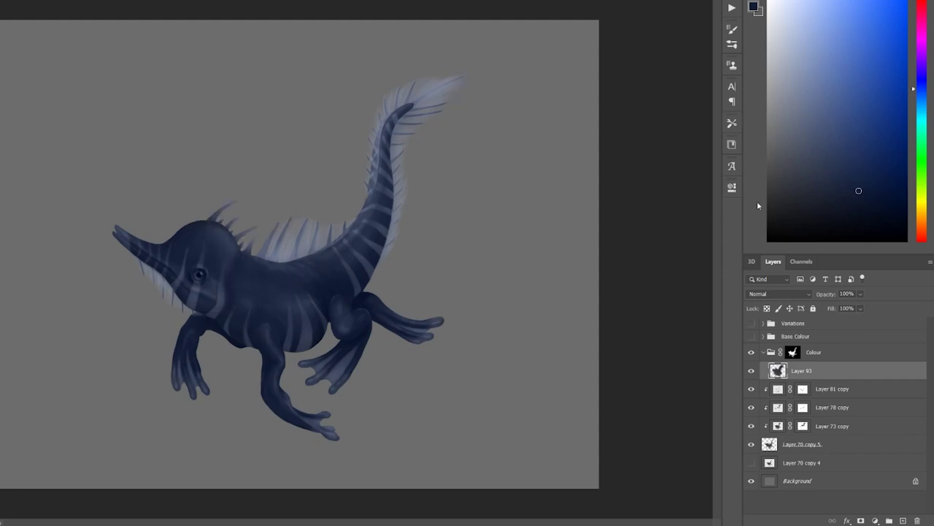
{"action": "left_click", "coordinate": [765, 353]}
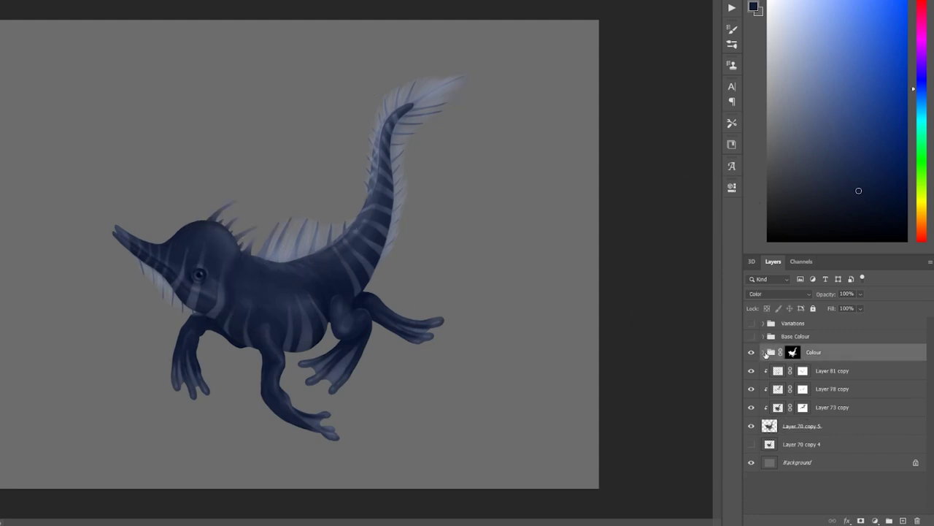
Hide the Colour group, show the Base Colour group and look through its layers around the Levels 1 adjustment.
{"action": "left_click", "coordinate": [751, 352]}
{"action": "left_click", "coordinate": [751, 337]}
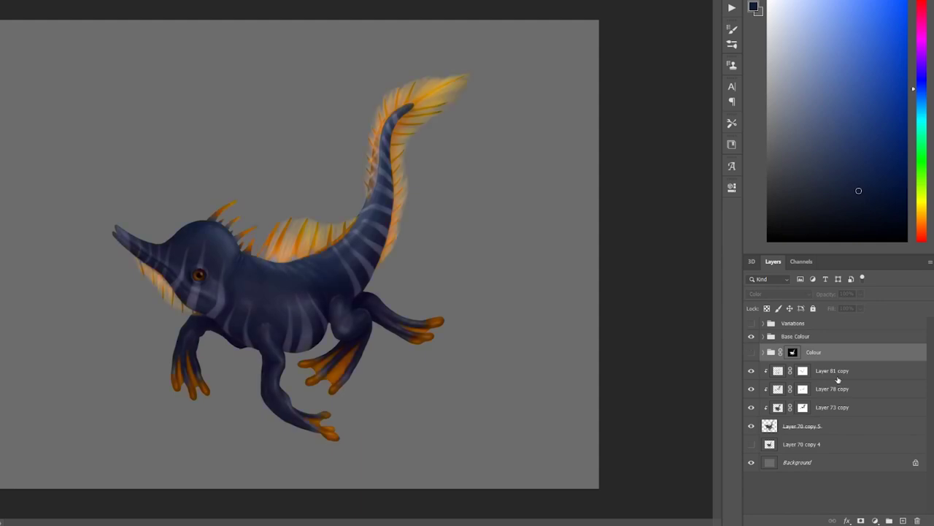
{"action": "left_click", "coordinate": [764, 336]}
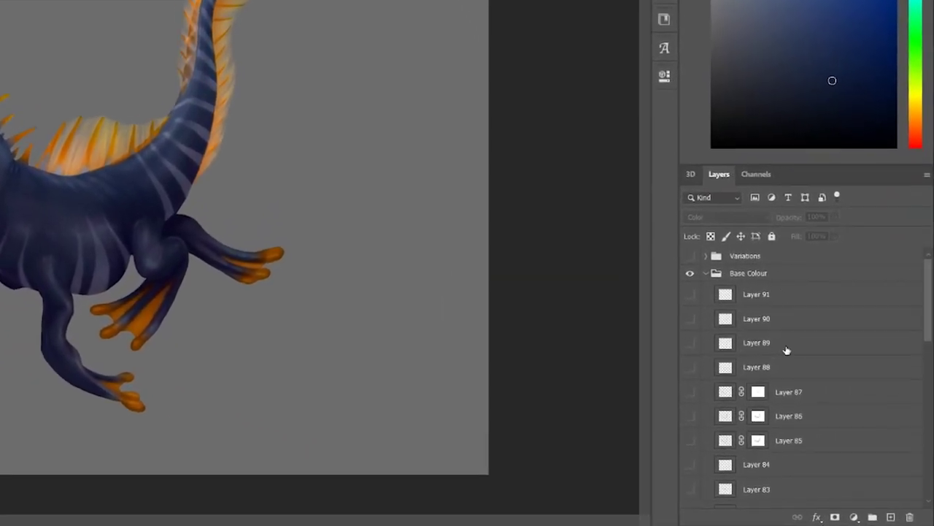
{"action": "scroll", "coordinate": [813, 412], "scroll_direction": "down", "scroll_amount": 3}
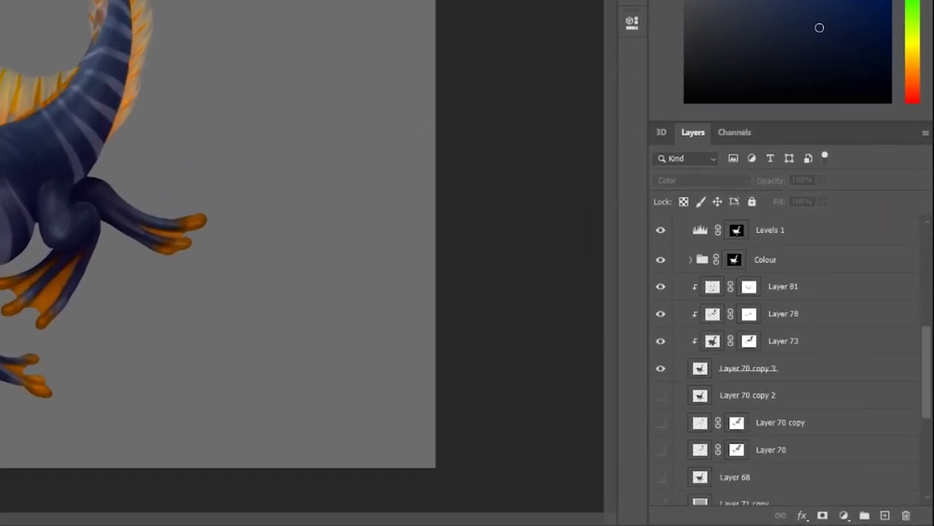
{"action": "scroll", "coordinate": [779, 379], "scroll_direction": "down", "scroll_amount": 1}
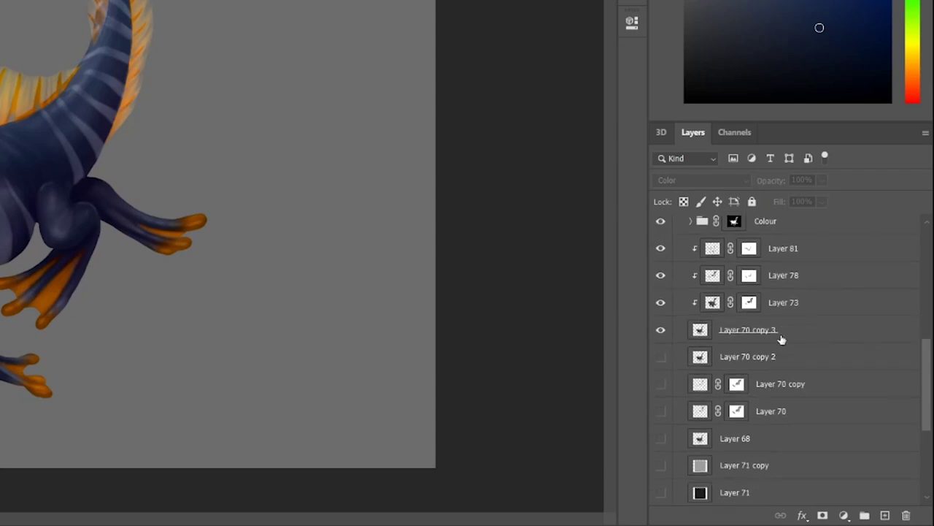
{"action": "scroll", "coordinate": [778, 352], "scroll_direction": "up", "scroll_amount": 1}
{"action": "scroll", "coordinate": [778, 357], "scroll_direction": "up", "scroll_amount": 1}
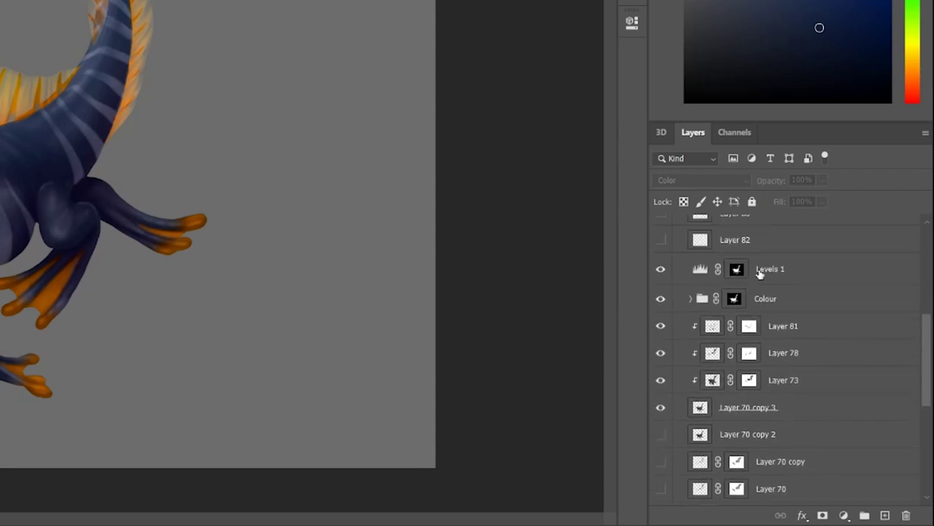
Switch the Levels 1 adjustment off and back on, and show Layers 82 to 91 above it in the Base Colour group.
{"action": "left_click", "coordinate": [661, 270]}
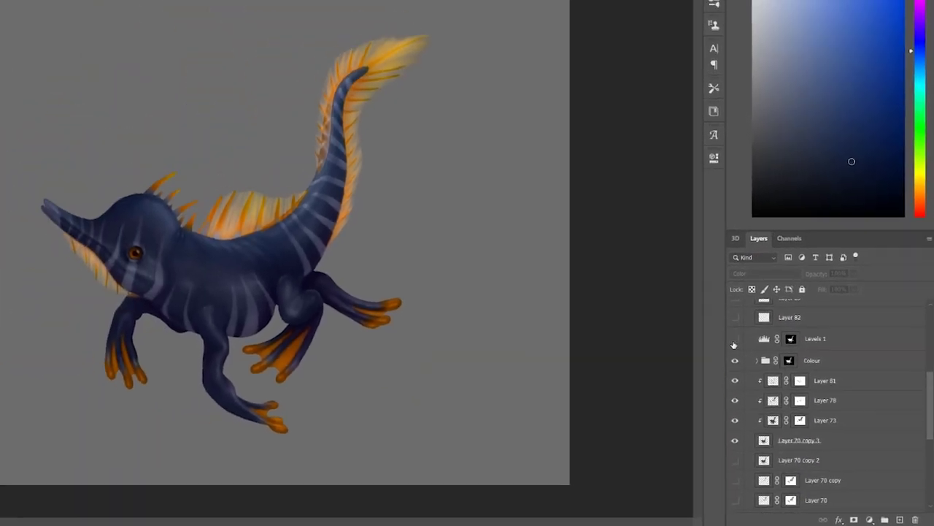
{"action": "left_click", "coordinate": [750, 355]}
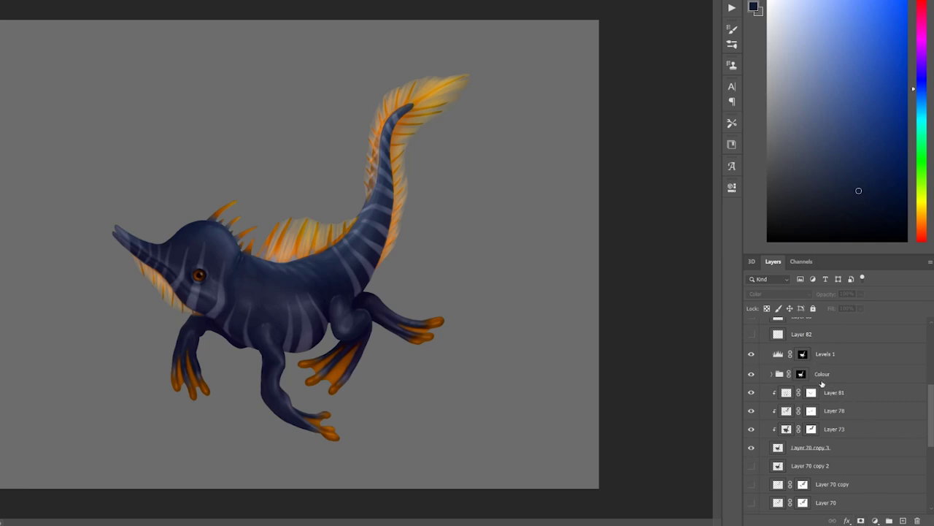
{"action": "scroll", "coordinate": [822, 384], "scroll_direction": "up", "scroll_amount": 6}
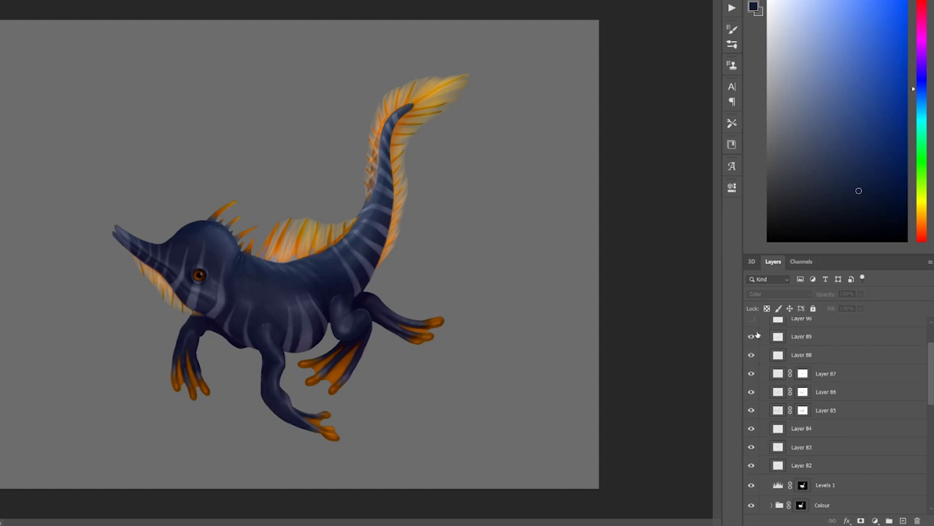
{"action": "left_click", "coordinate": [751, 335]}
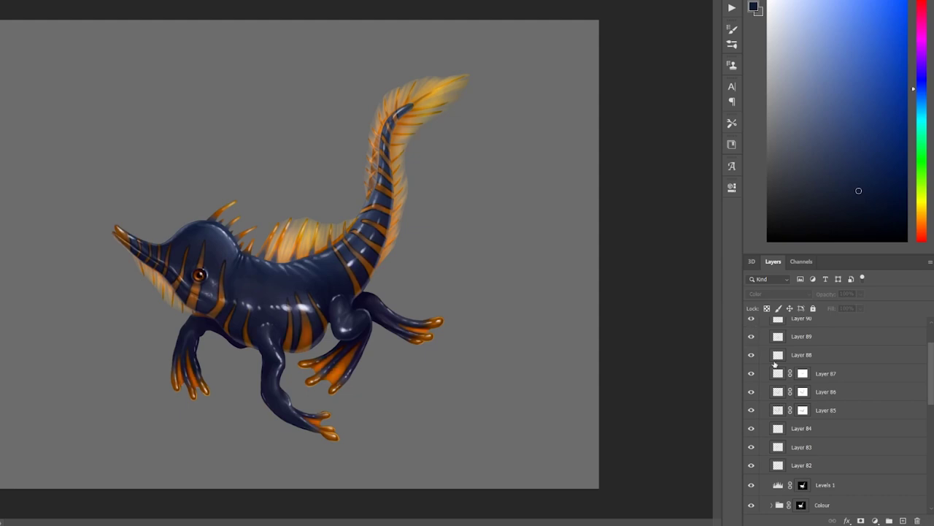
{"action": "scroll", "coordinate": [773, 364], "scroll_direction": "up", "scroll_amount": 3}
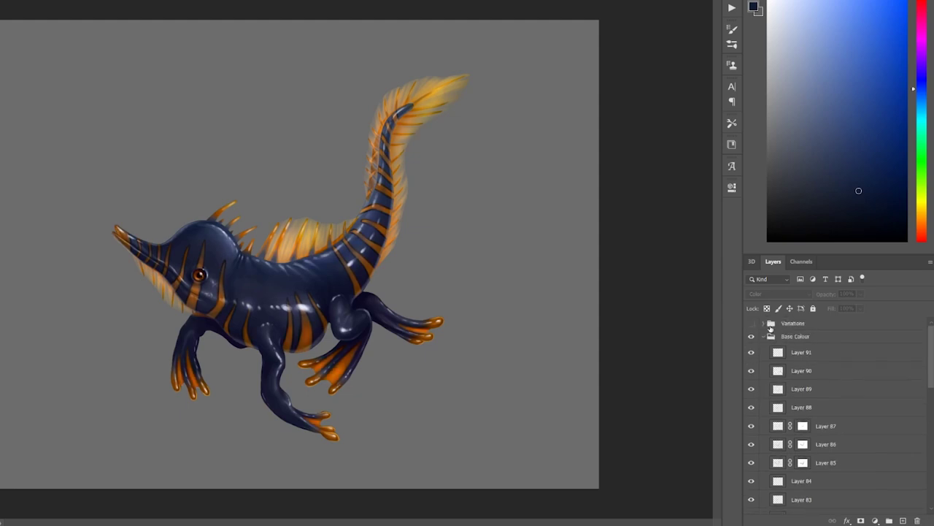
Collapse and hide the Base Colour group, hide the greyscale creature layers beneath it, and show the Variations group.
{"action": "left_click", "coordinate": [764, 336]}
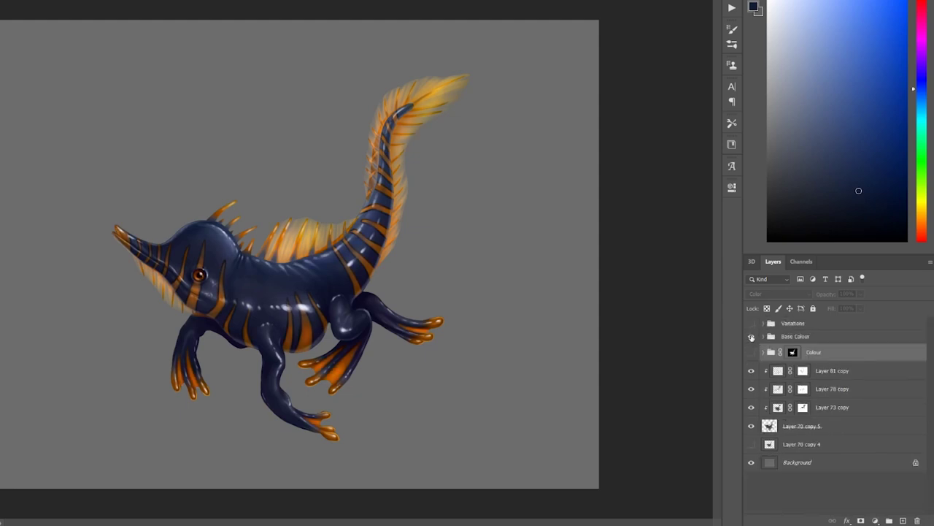
{"action": "left_click", "coordinate": [752, 336]}
{"action": "left_click_drag", "start_coordinate": [752, 372], "coordinate": [751, 426]}
{"action": "left_click", "coordinate": [752, 323]}
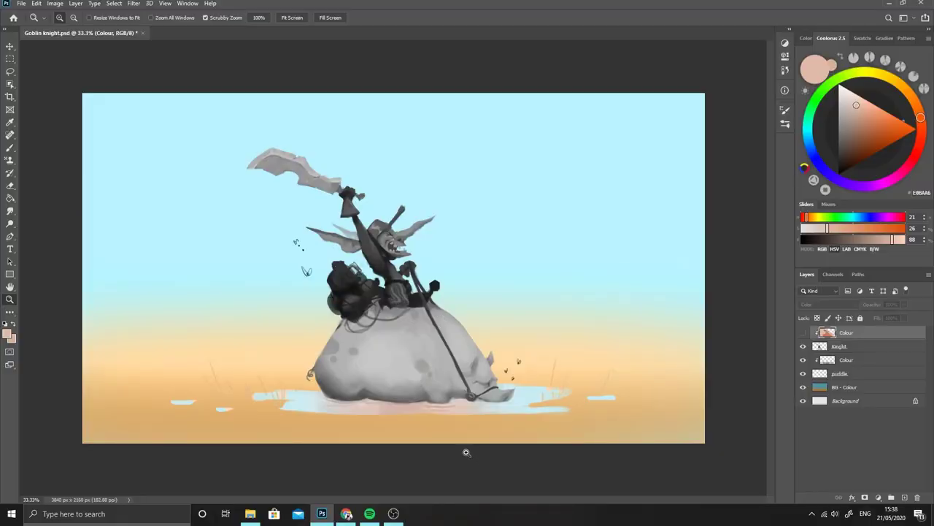
In the goblin knight painting, show the Colour layer clipped to the knight and try other blend modes on it, such as Vivid Light.
{"action": "left_click", "coordinate": [802, 333]}
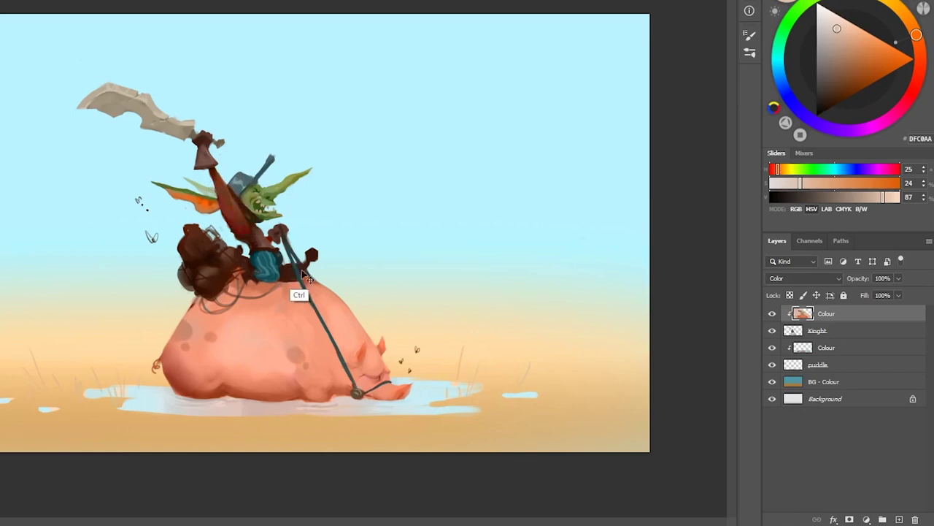
{"action": "left_click", "coordinate": [805, 276]}
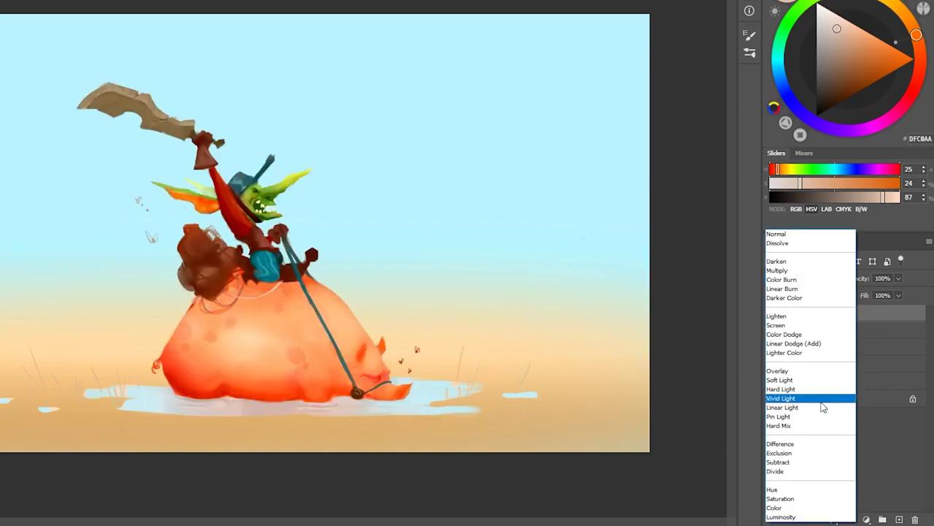
{"action": "left_click", "coordinate": [823, 392]}
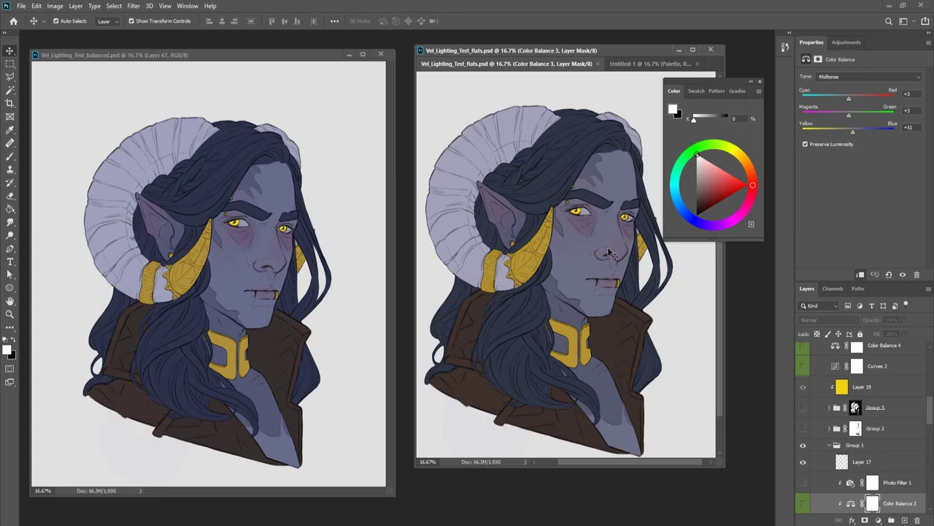
In the Untitled-1 document, add a Color Balance adjustment layer above the Palette layer and clip it to that layer.
{"action": "mouse_move", "coordinate": [601, 53]}
{"action": "left_mouse_down"}
{"action": "mouse_move", "coordinate": [583, 65]}
{"action": "mouse_move", "coordinate": [599, 67]}
{"action": "left_mouse_up"}
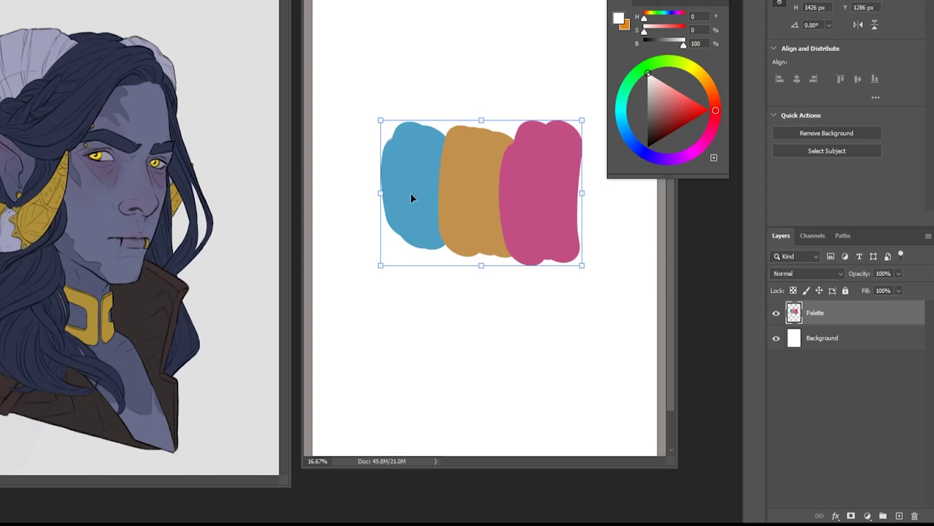
{"action": "left_click", "coordinate": [868, 515]}
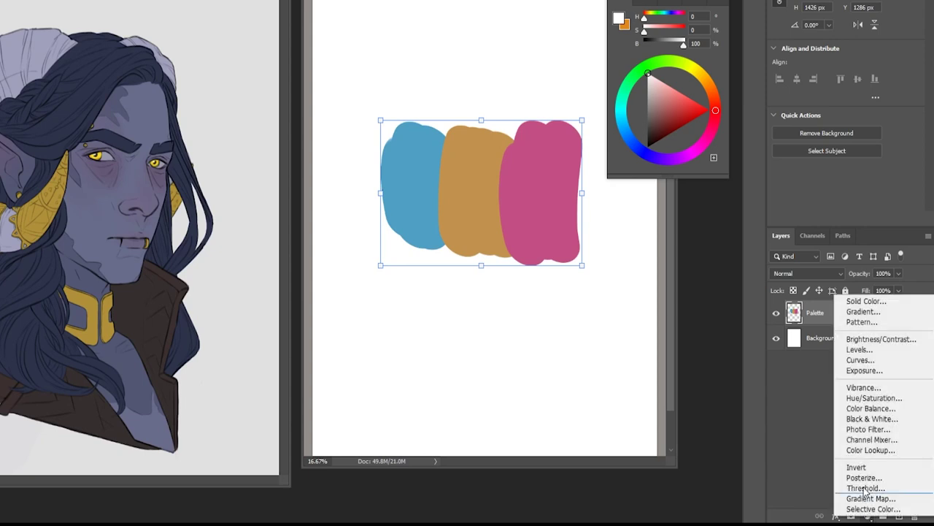
{"action": "left_click", "coordinate": [882, 410]}
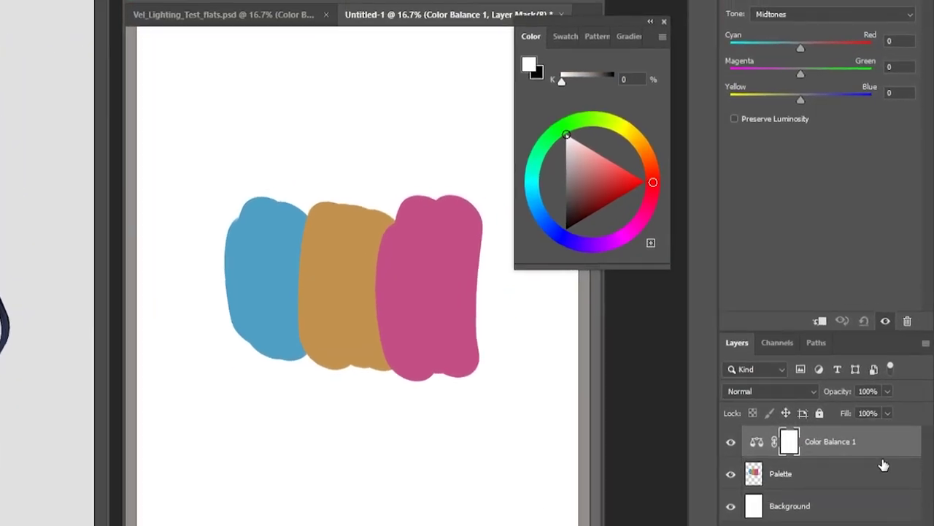
{"action": "left_click", "coordinate": [885, 457], "text": "alt"}
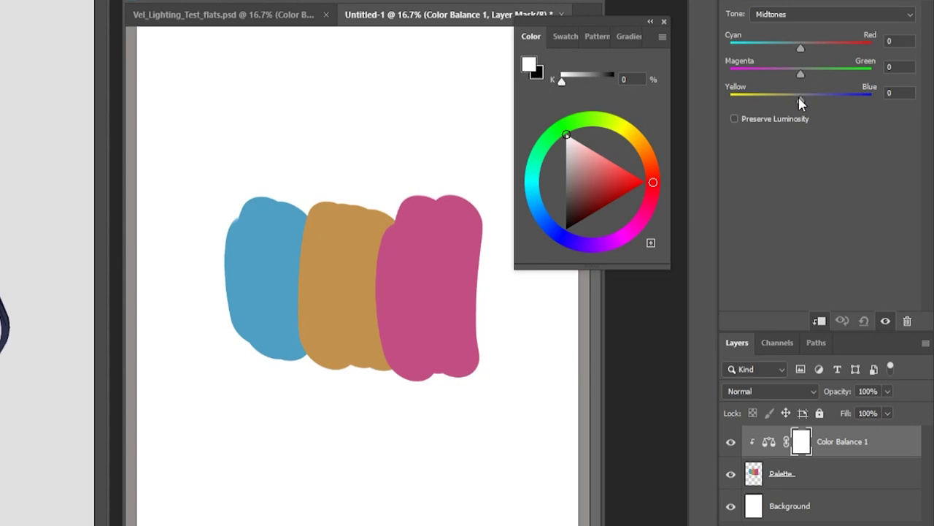
Set the Color Balance midtones to Cyan-Red +20 and Yellow-Blue -13, and toggle the adjustment's visibility to compare the swatches.
{"action": "left_click_drag", "start_coordinate": [798, 100], "coordinate": [792, 102]}
{"action": "left_click", "coordinate": [733, 443]}
{"action": "left_click", "coordinate": [733, 443]}
{"action": "left_click", "coordinate": [734, 447]}
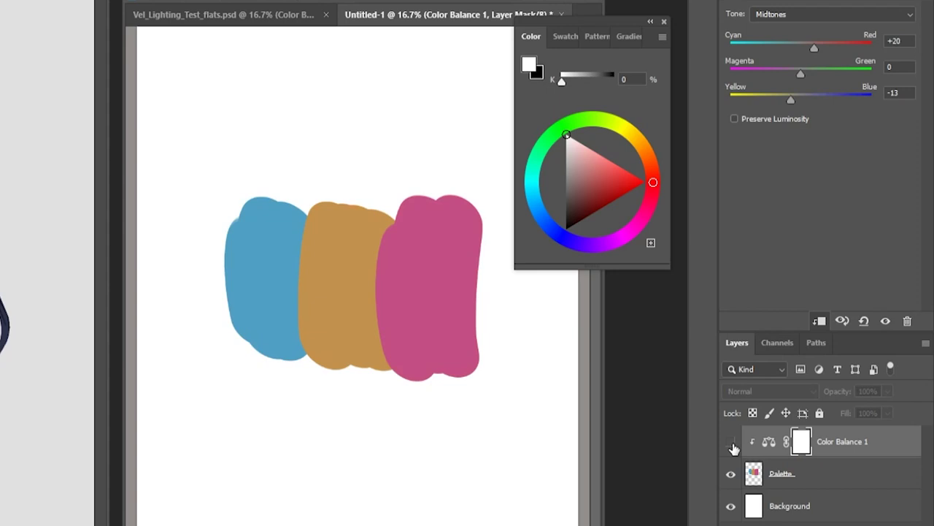
{"action": "left_click", "coordinate": [732, 444]}
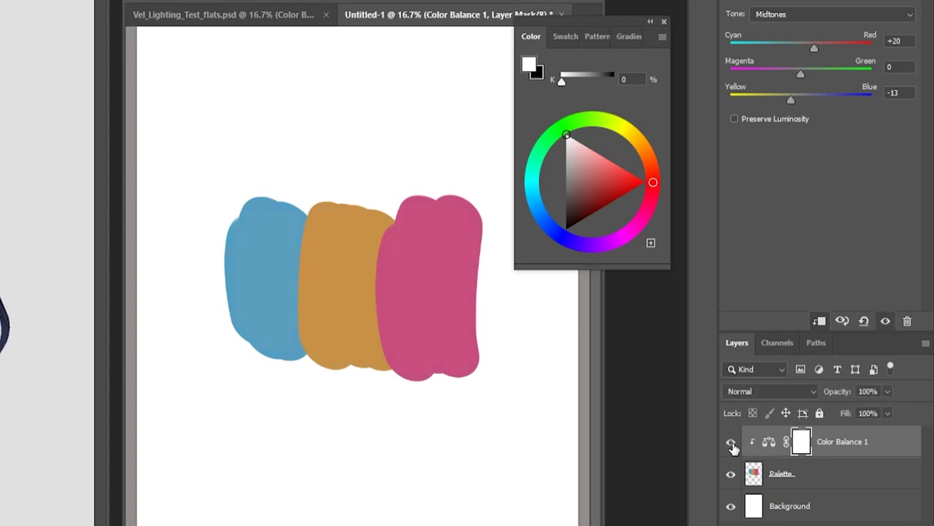